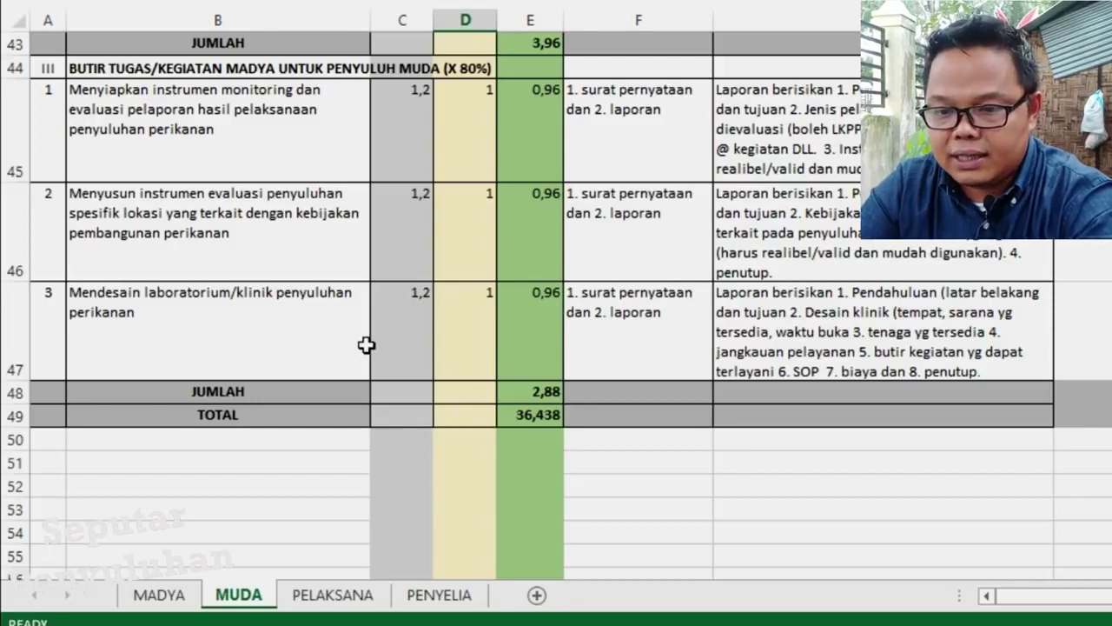
Step: Examine the volumes, credit scores and subtotals of the planned activities across all three sections of the MUDA sheet
left_click(482, 318)
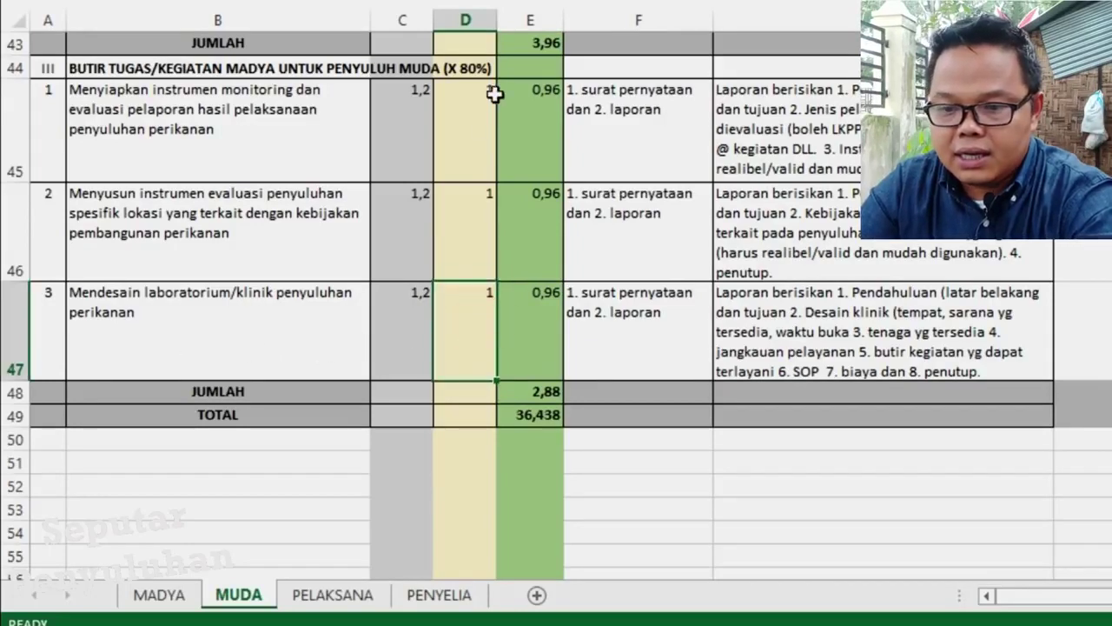
left_click_drag(466, 113, 478, 338)
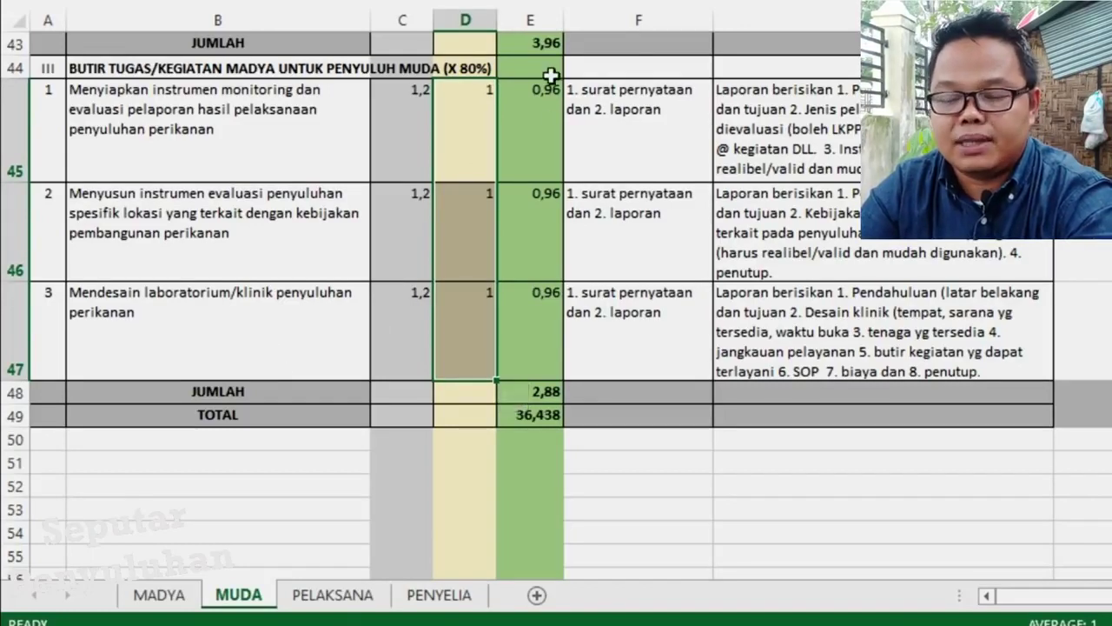
left_click(527, 117)
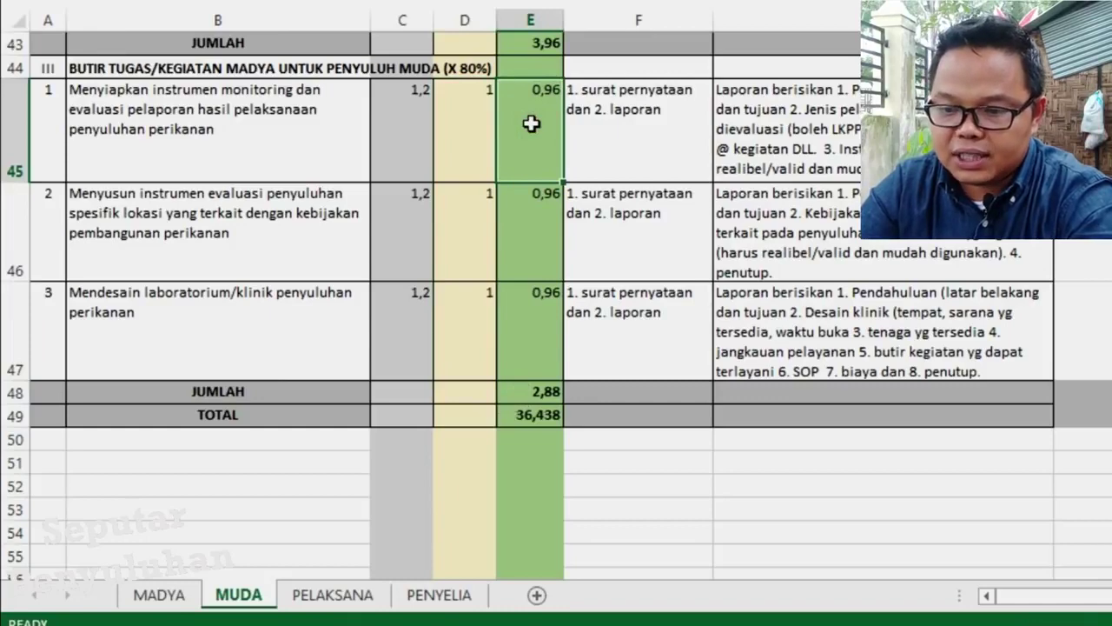
left_click(540, 337)
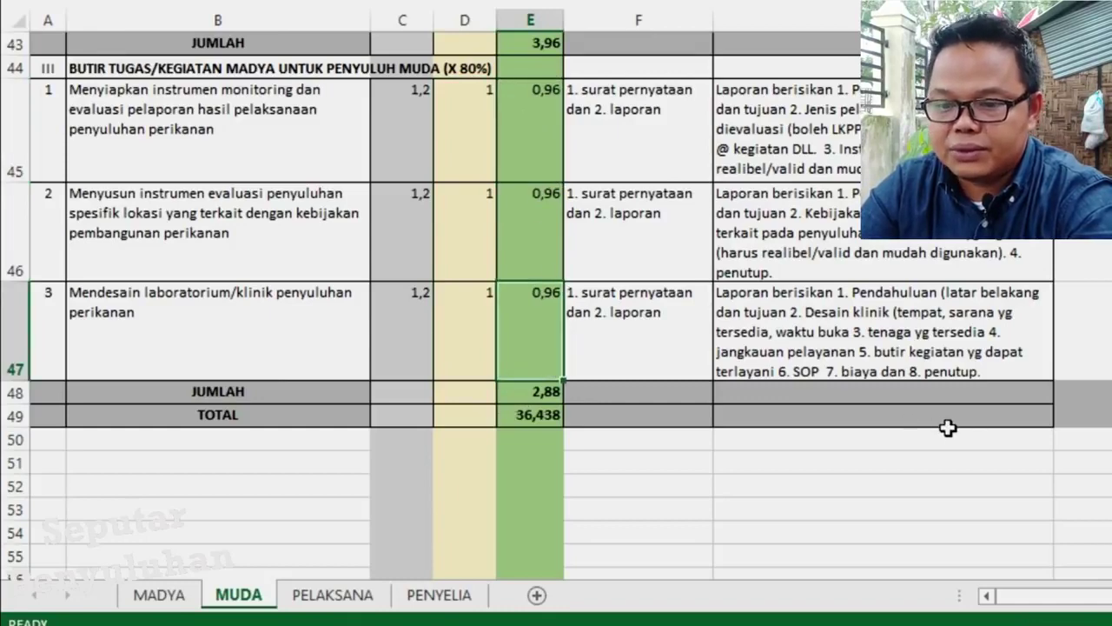
scroll(948, 427, "up", 14)
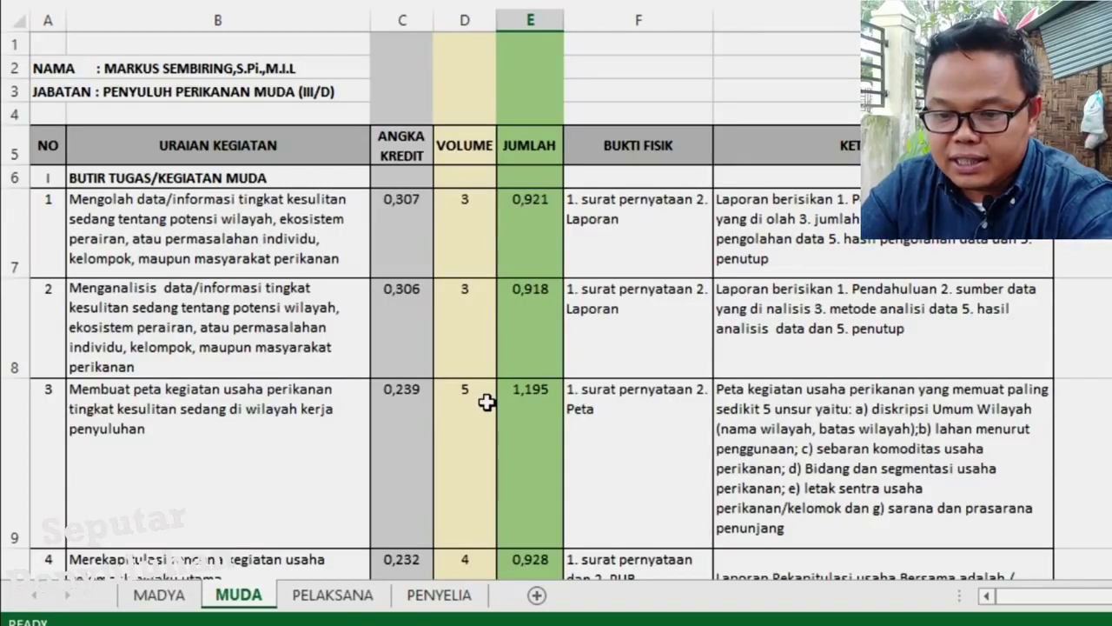
scroll(472, 365, "down", 20)
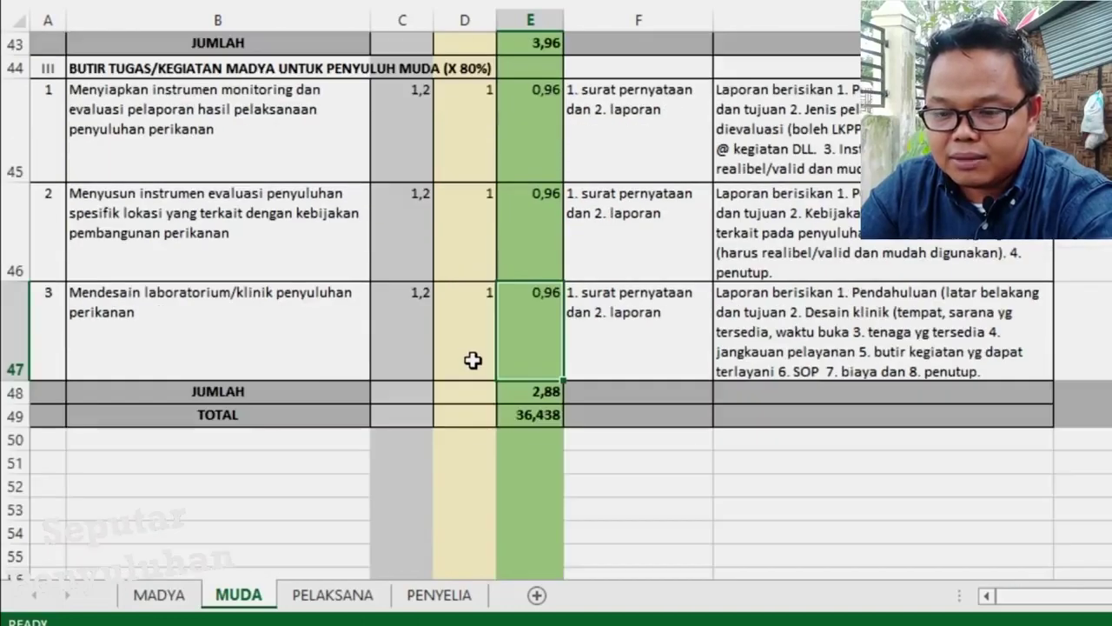
scroll(470, 359, "up", 5)
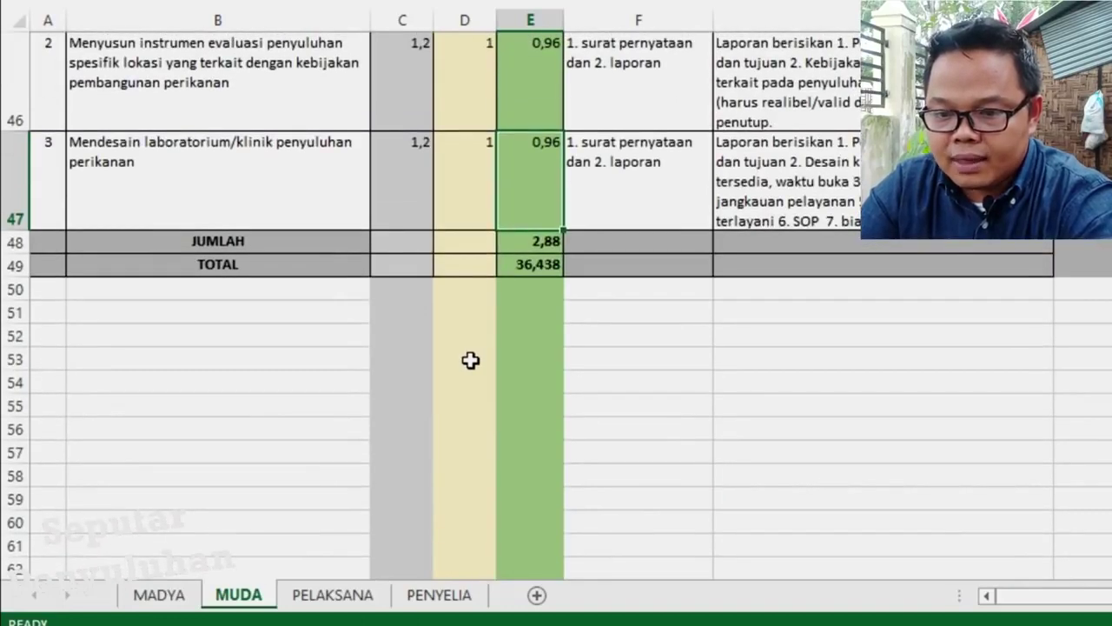
scroll(470, 359, "up", 3)
scroll(470, 359, "up", 2)
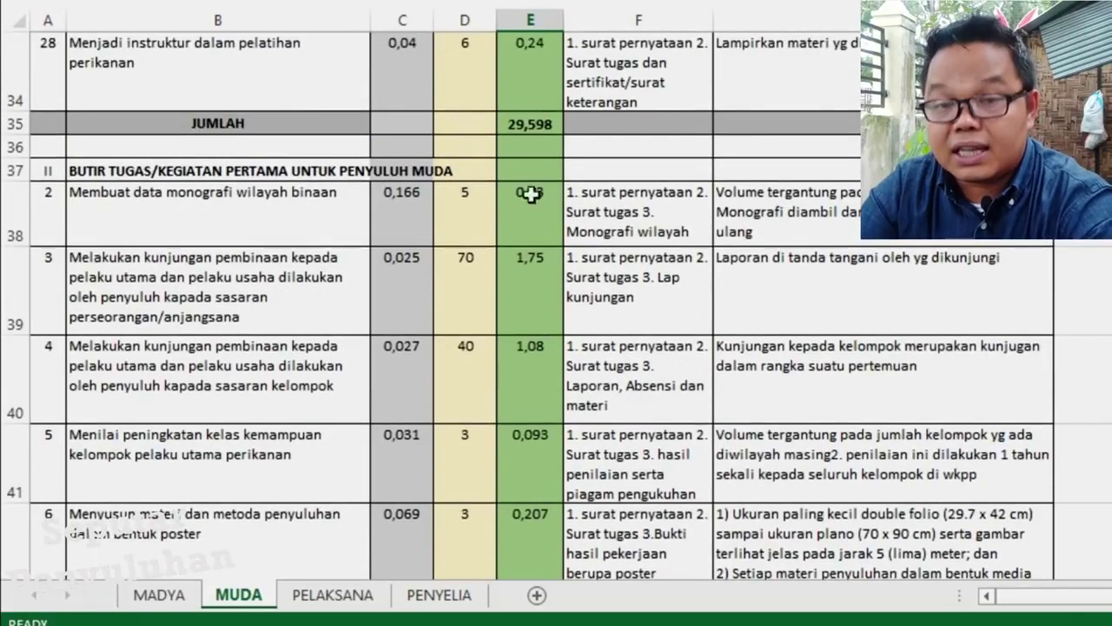
left_click(525, 119)
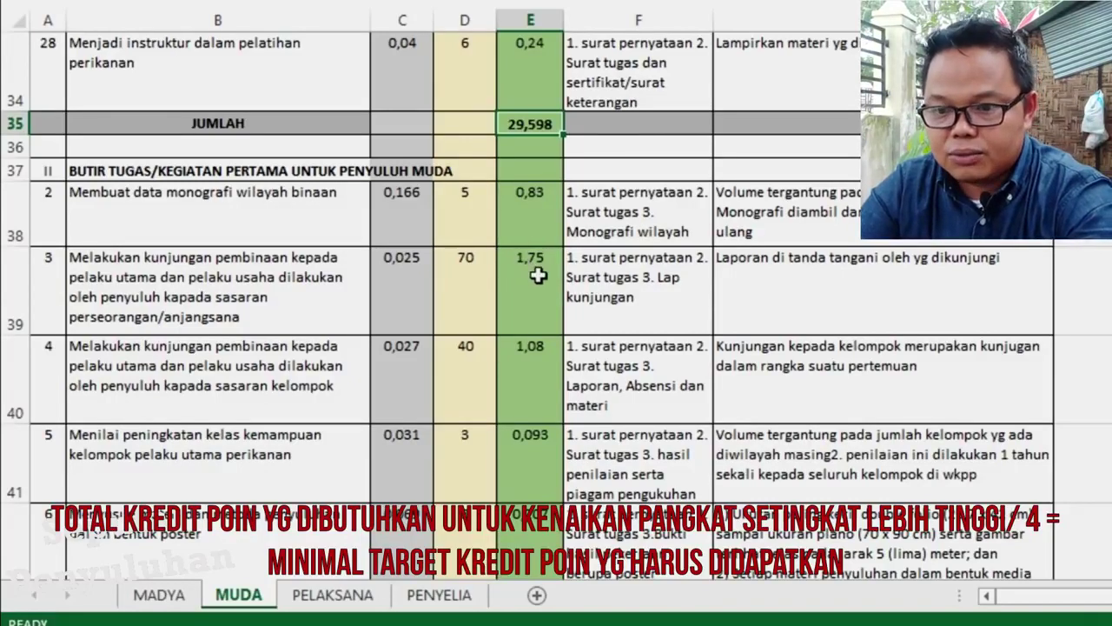
scroll(599, 292, "up", 11)
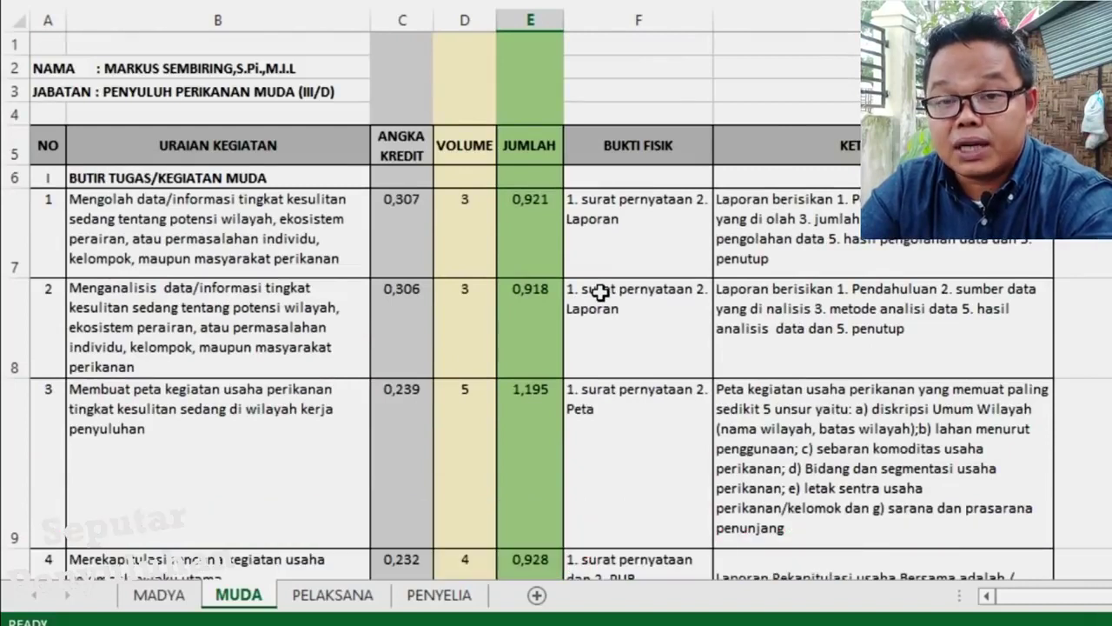
left_click(521, 68)
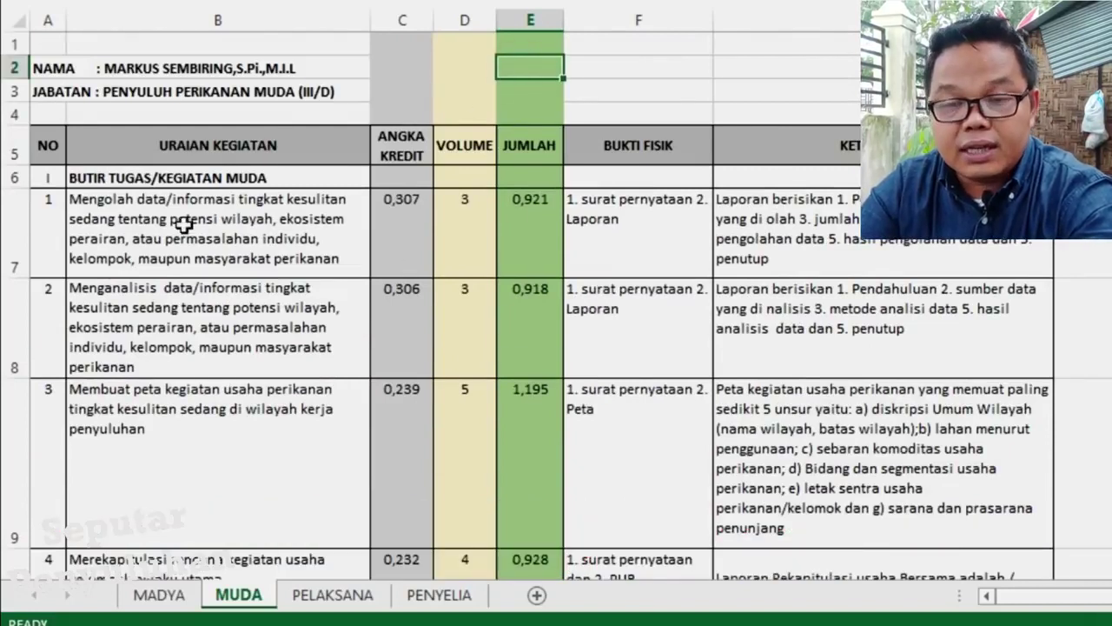
left_click(115, 219)
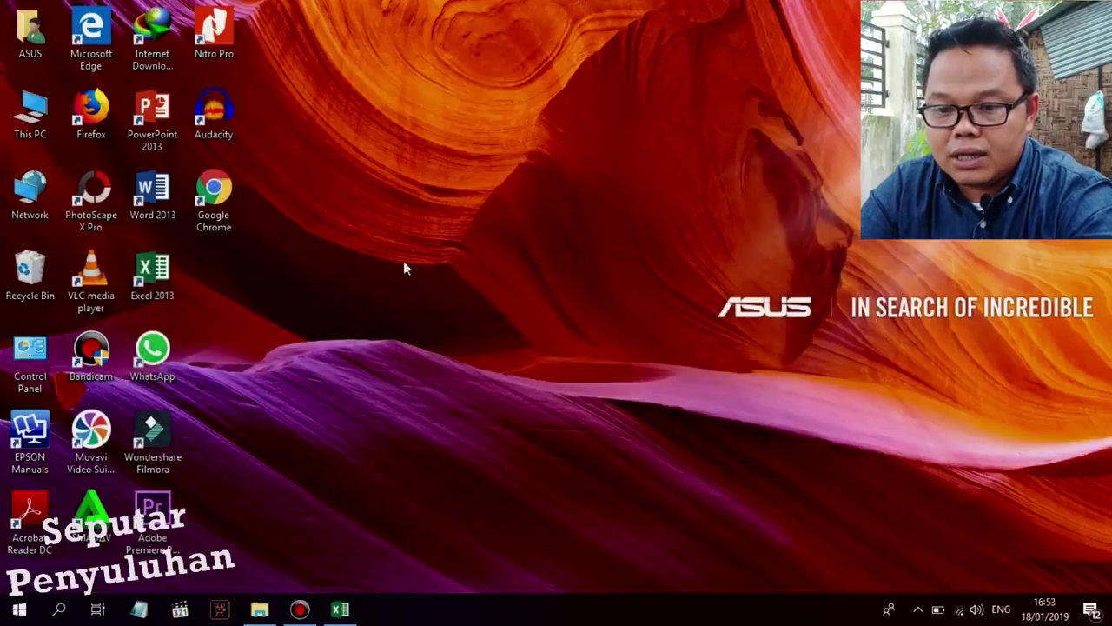
Step: Switch to Google Chrome, search Google for "e pegawai kkp" and open the e-Pegawai KKP site
double_click(213, 196)
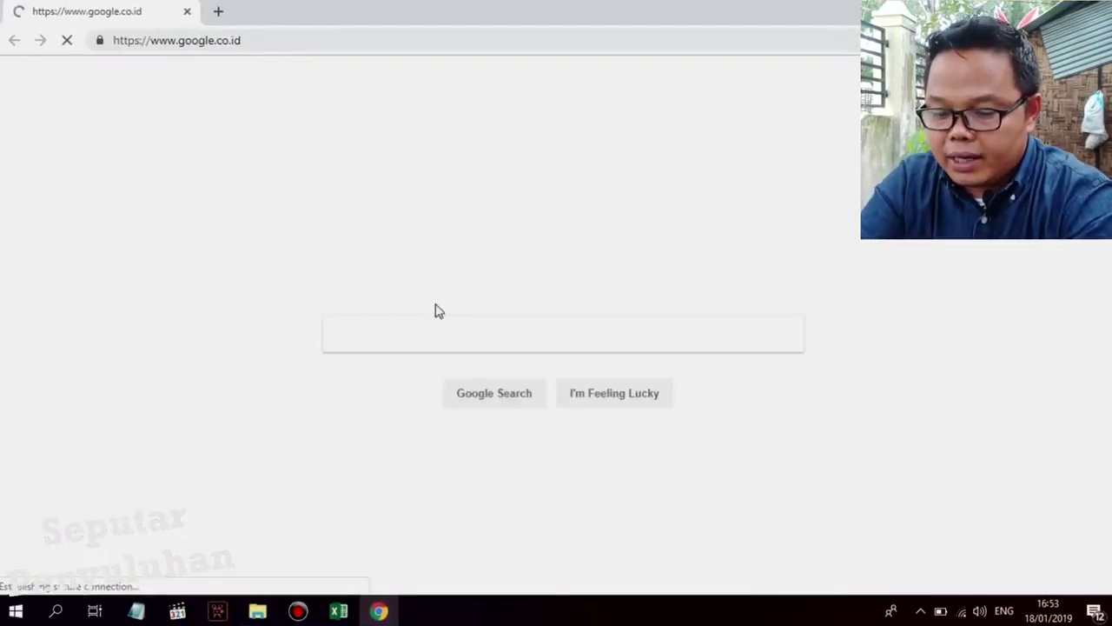
left_click(419, 327)
type("e p")
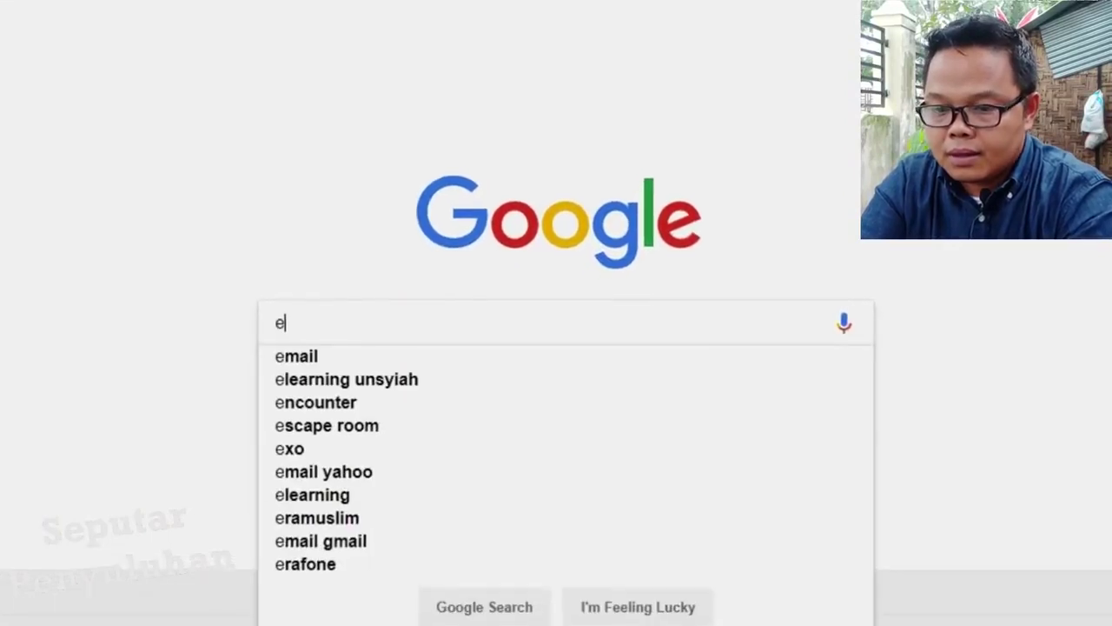
type("egawai")
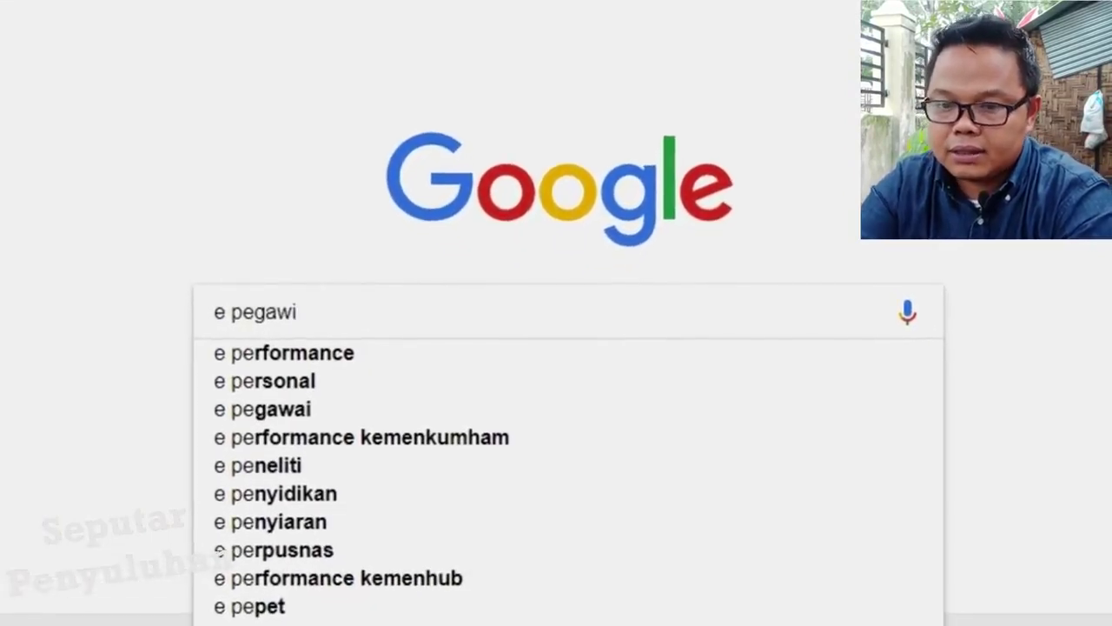
type(" kkp")
key("Return")
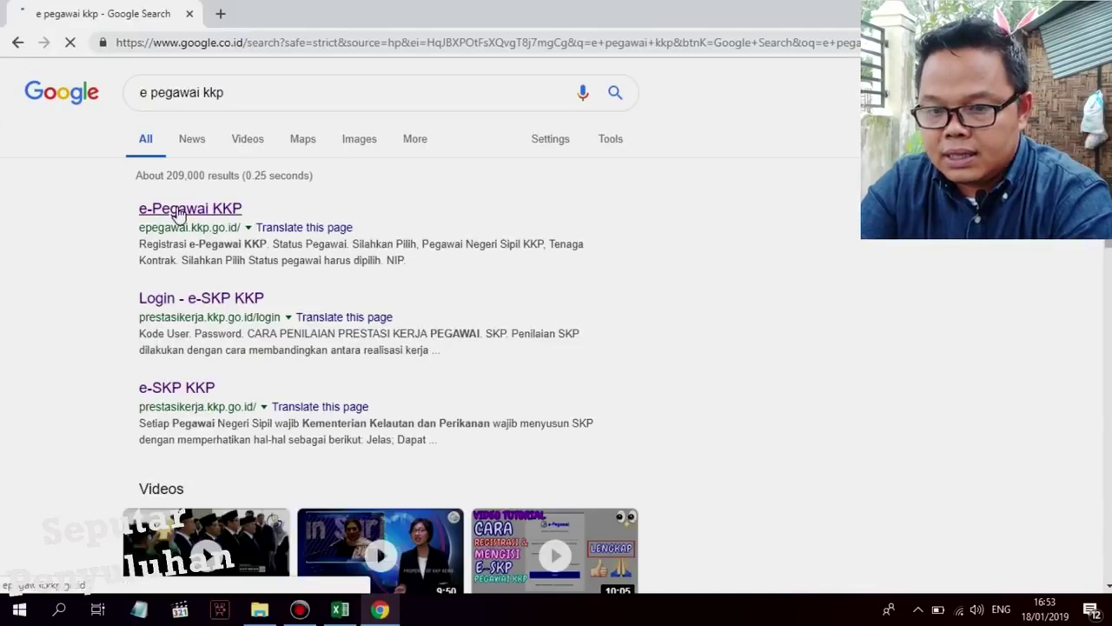
left_click(178, 210)
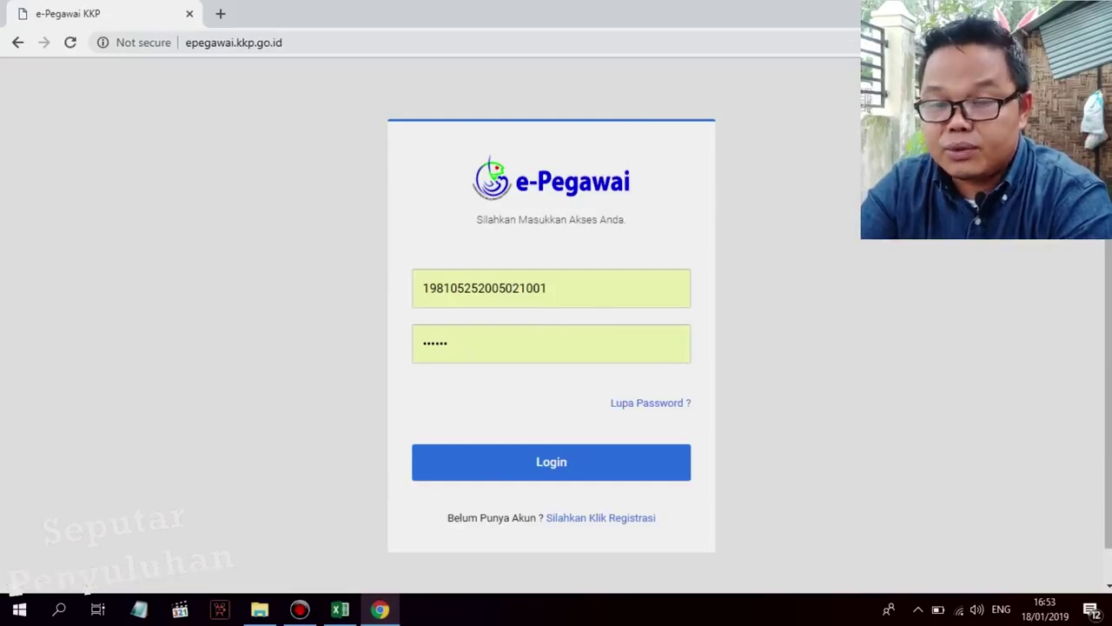
Step: Log in to e-Pegawai with the prefilled credentials and open the Input SKP page of its SKP application
left_click(585, 470)
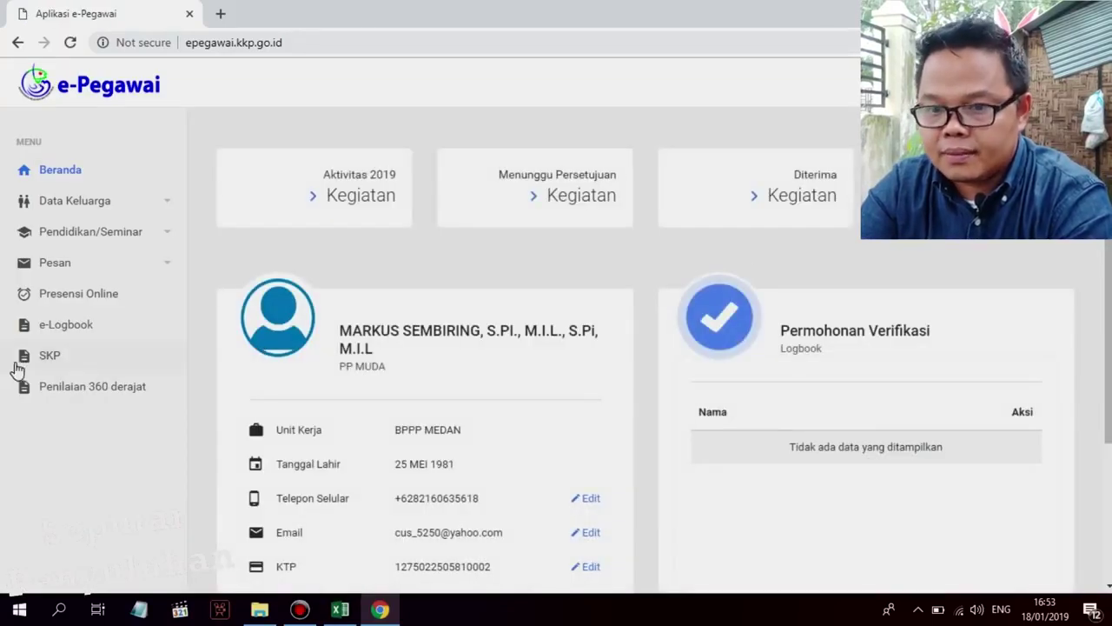
left_click(41, 359)
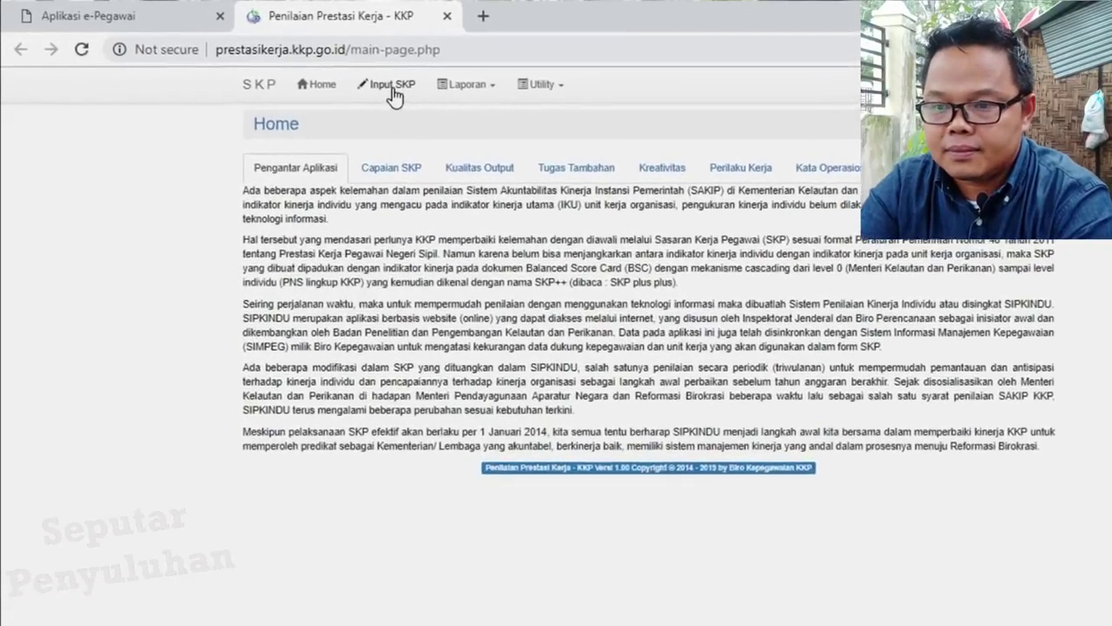
left_click(390, 87)
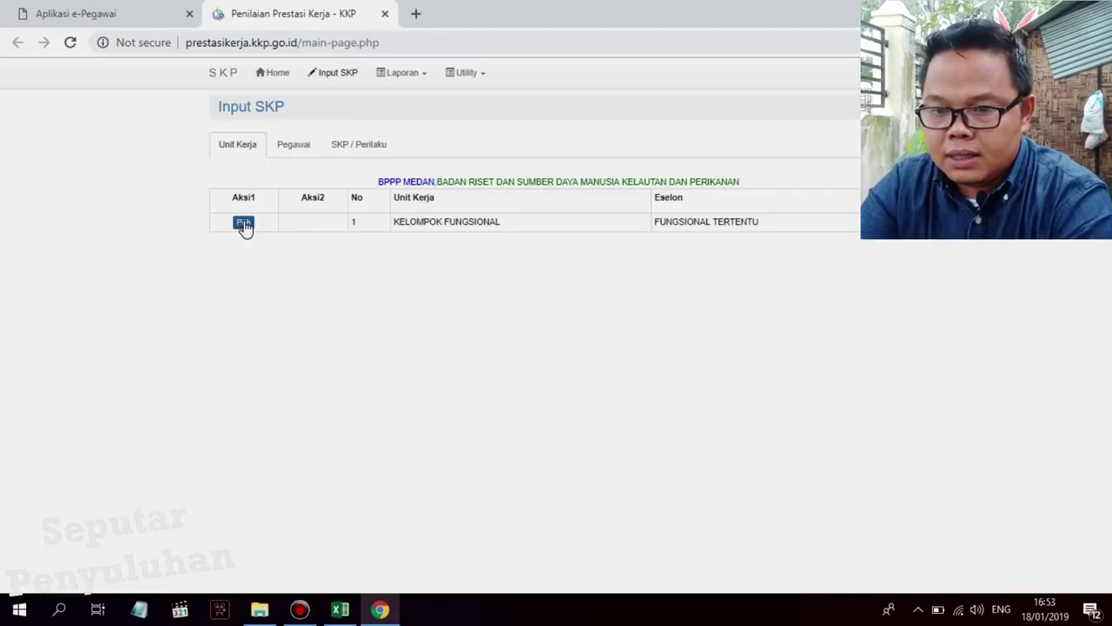
Step: Select the KELOMPOK FUNGSIONAL work unit and its listed employee, and add and save a new SKP period for 2019
left_click(244, 224)
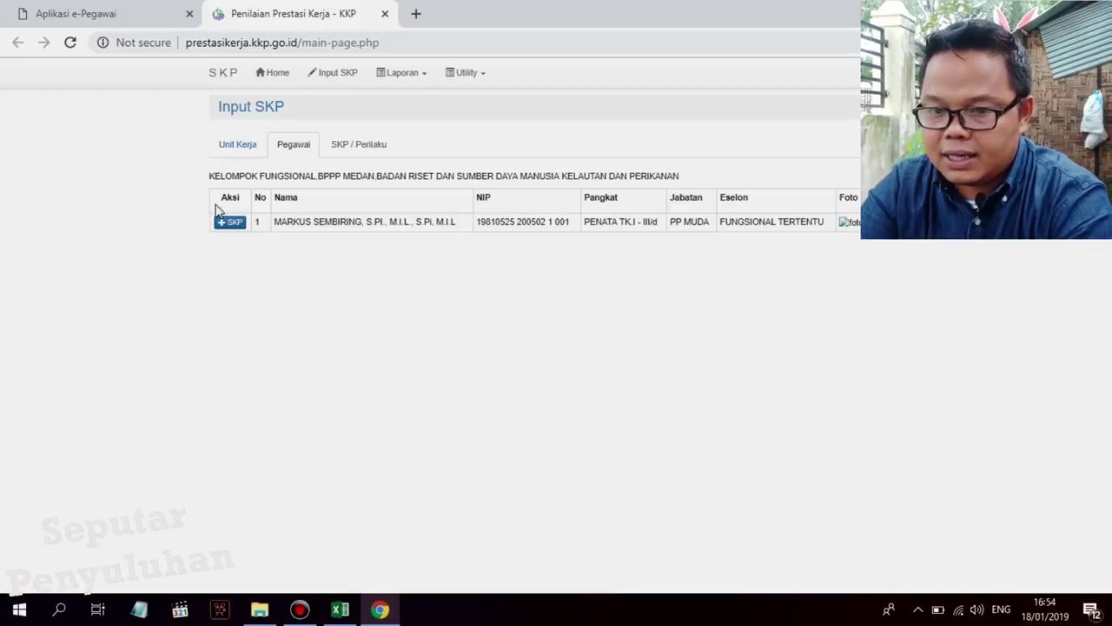
left_click(230, 223)
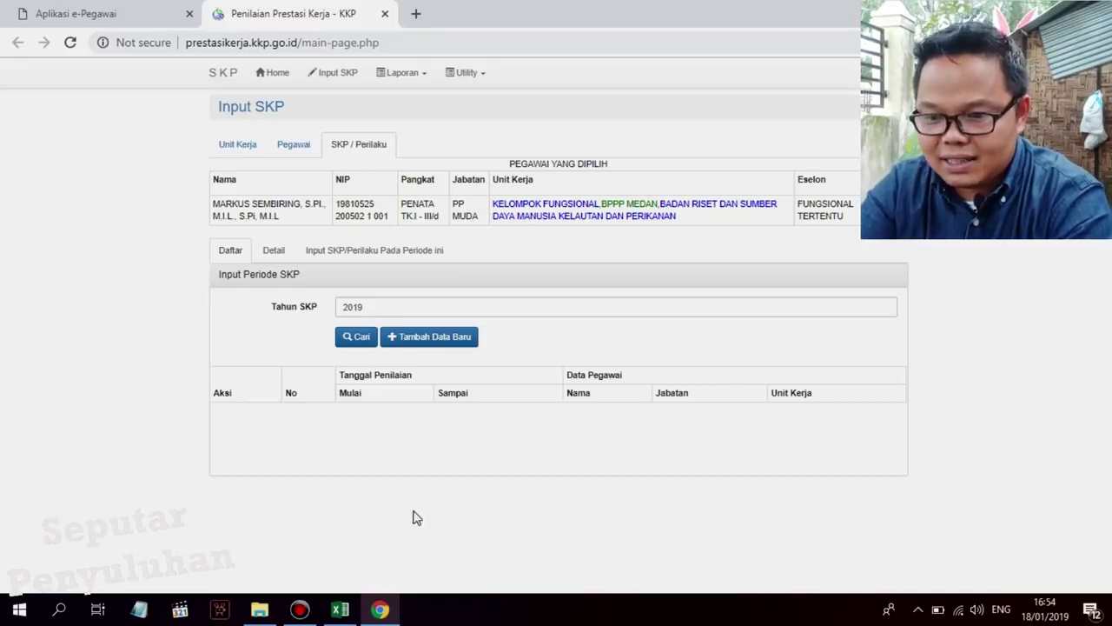
left_click(433, 339)
scroll(462, 463, "down", 10)
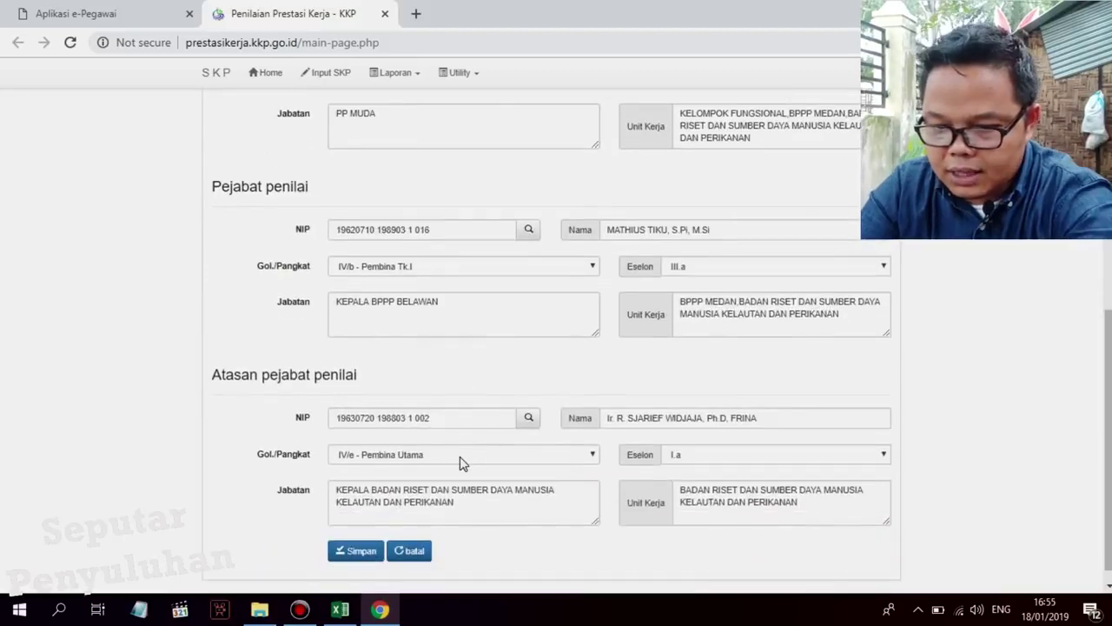
scroll(460, 463, "down", 1)
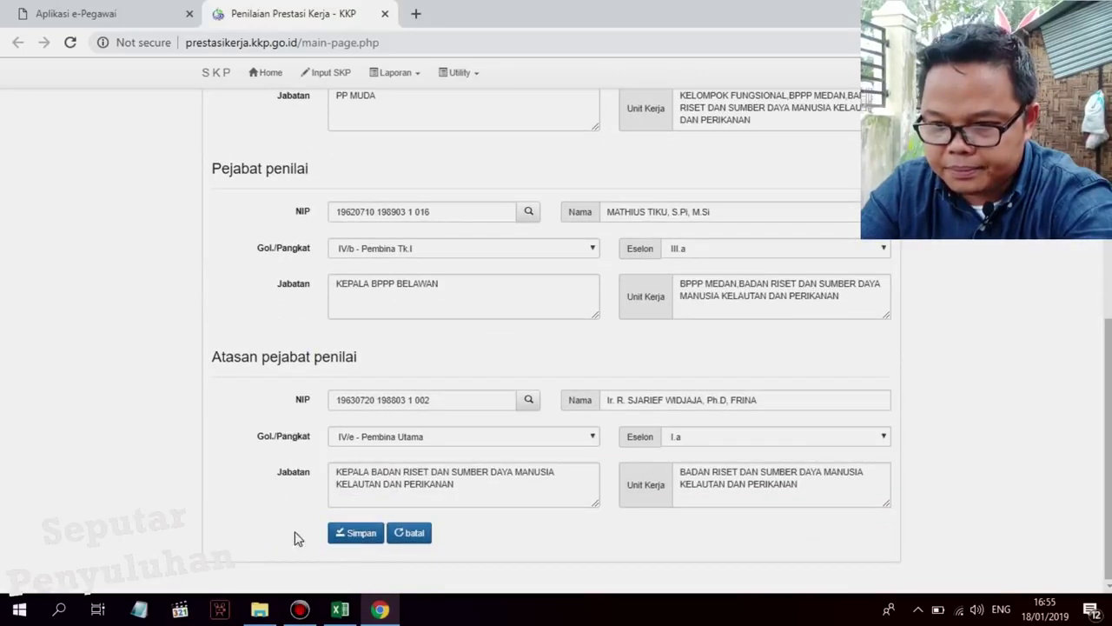
left_click(362, 536)
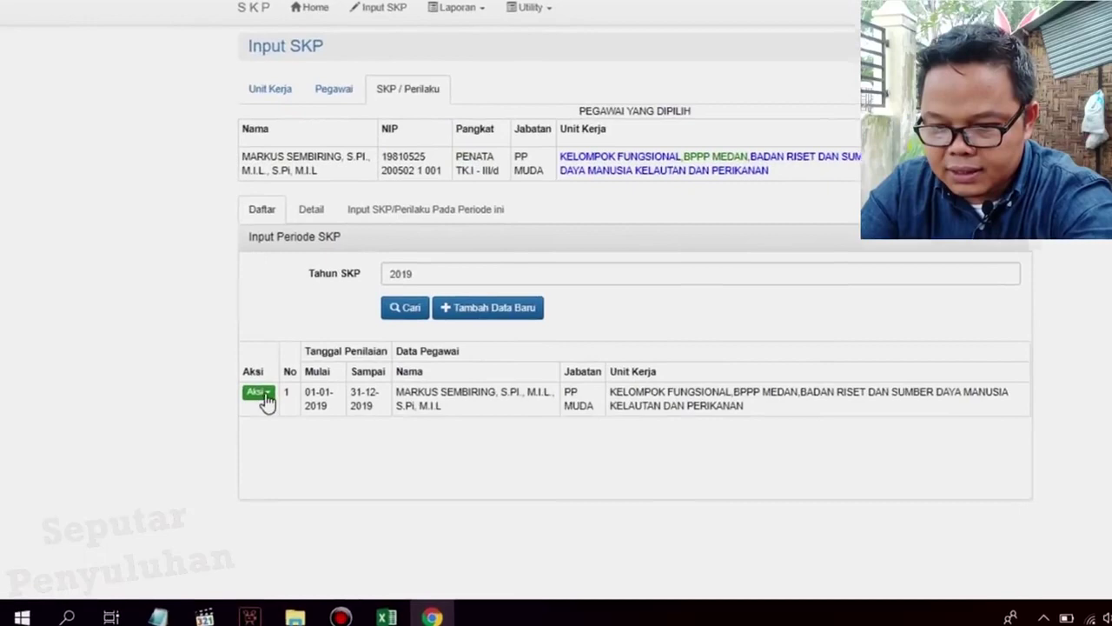
Step: Select the 01-01-2019 to 31-12-2019 period for SKP/Perilaku input and open Input Kegiatan Jabatan & Target Tahunan
left_click(260, 395)
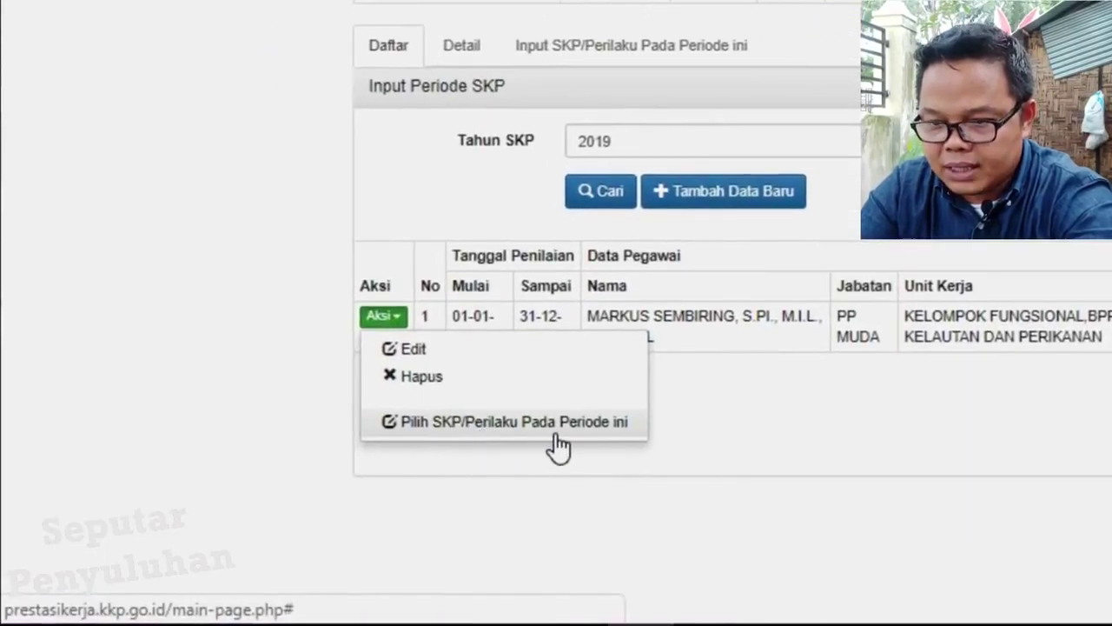
left_click(590, 423)
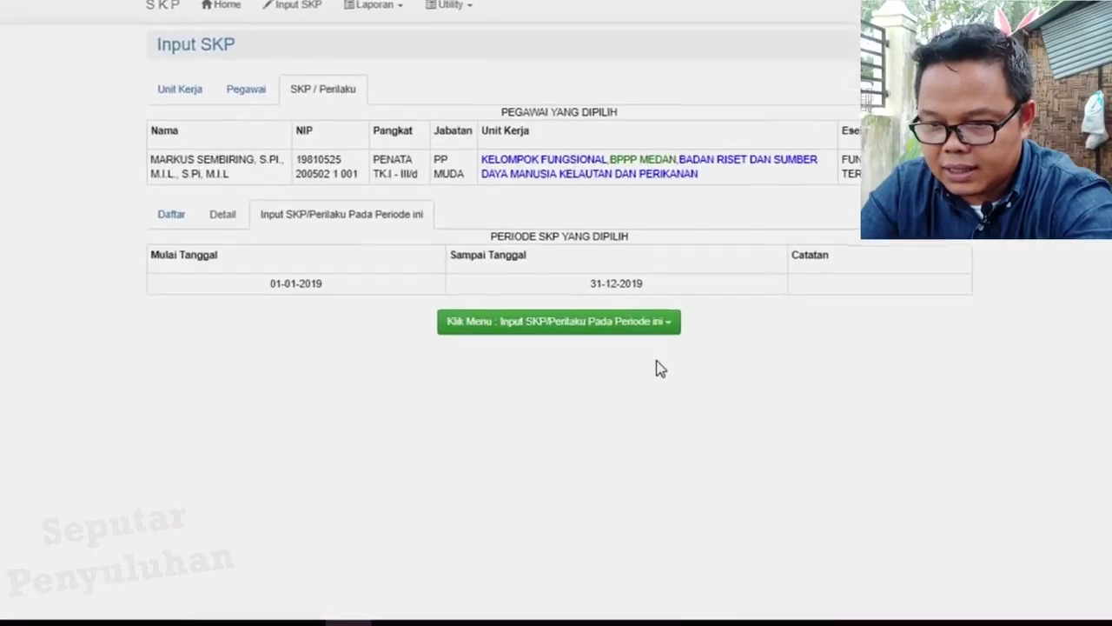
left_click(687, 299)
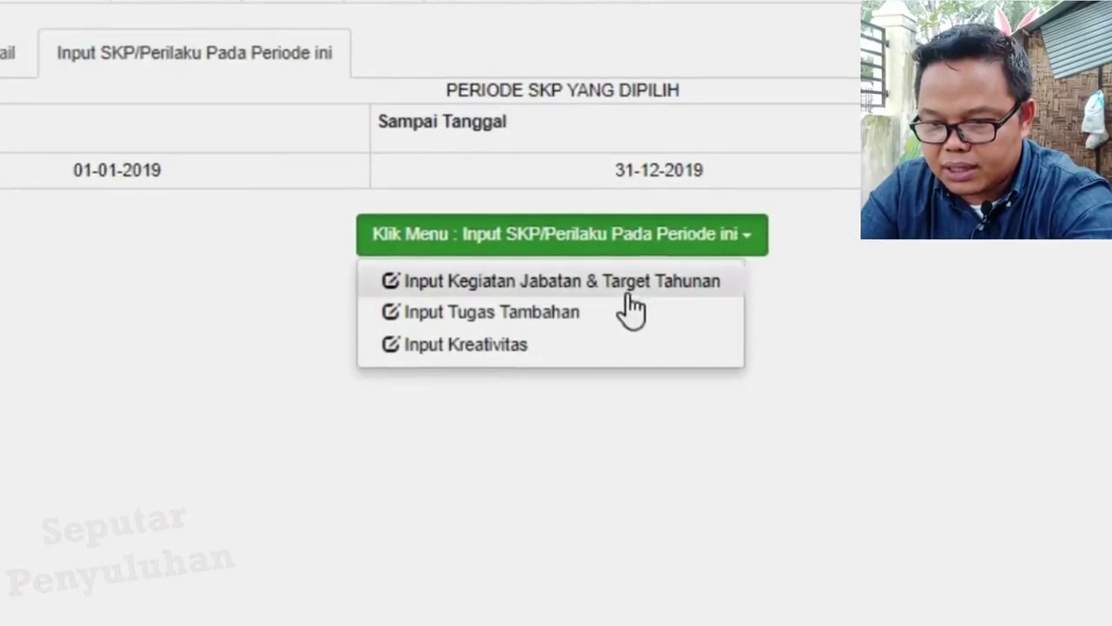
left_click(644, 290)
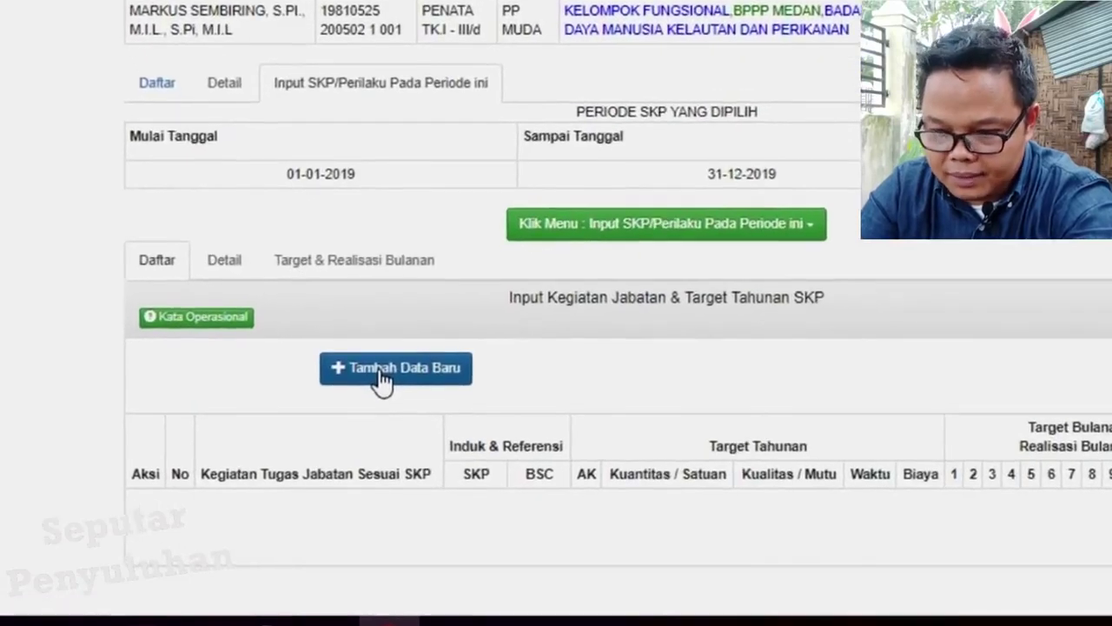
Step: Start a new annual target entry and place the cursor in its empty Kegiatan Tugas Jabatan field
left_click(381, 392)
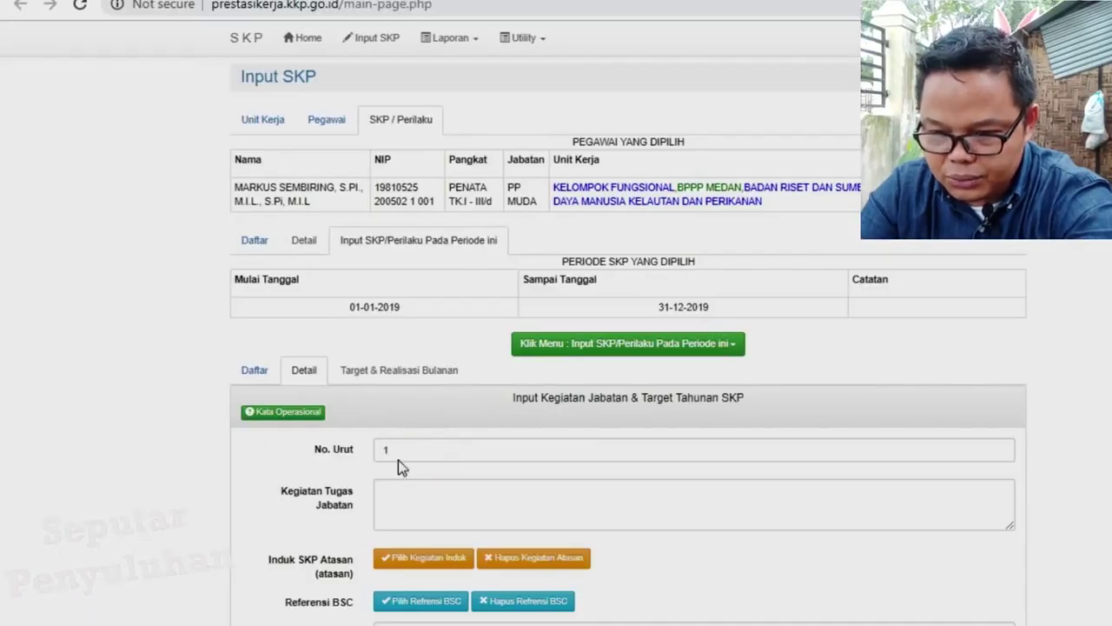
left_click(391, 504)
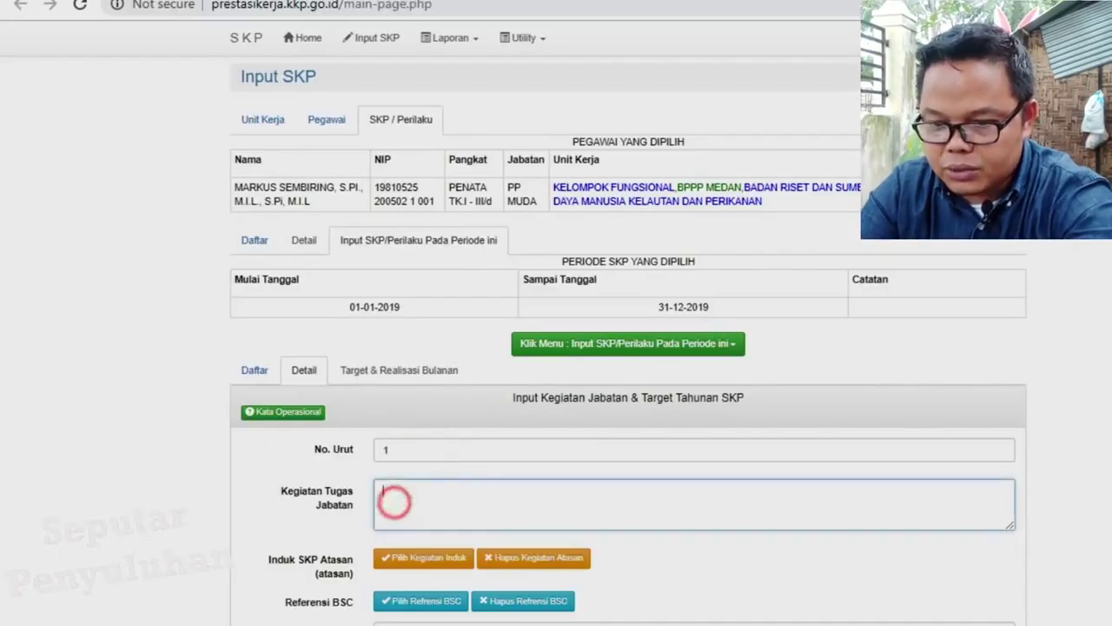
scroll(452, 373, "down", 2)
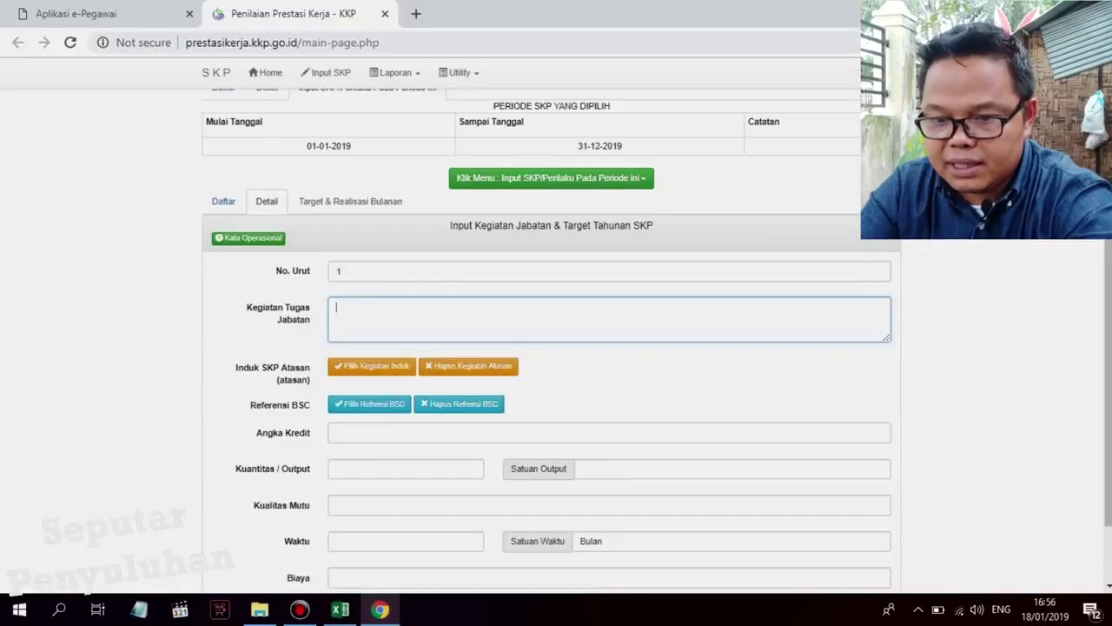
Step: Switch to the Excel plan and copy the full description text of Muda activity 1 in cell B7
left_click(340, 610)
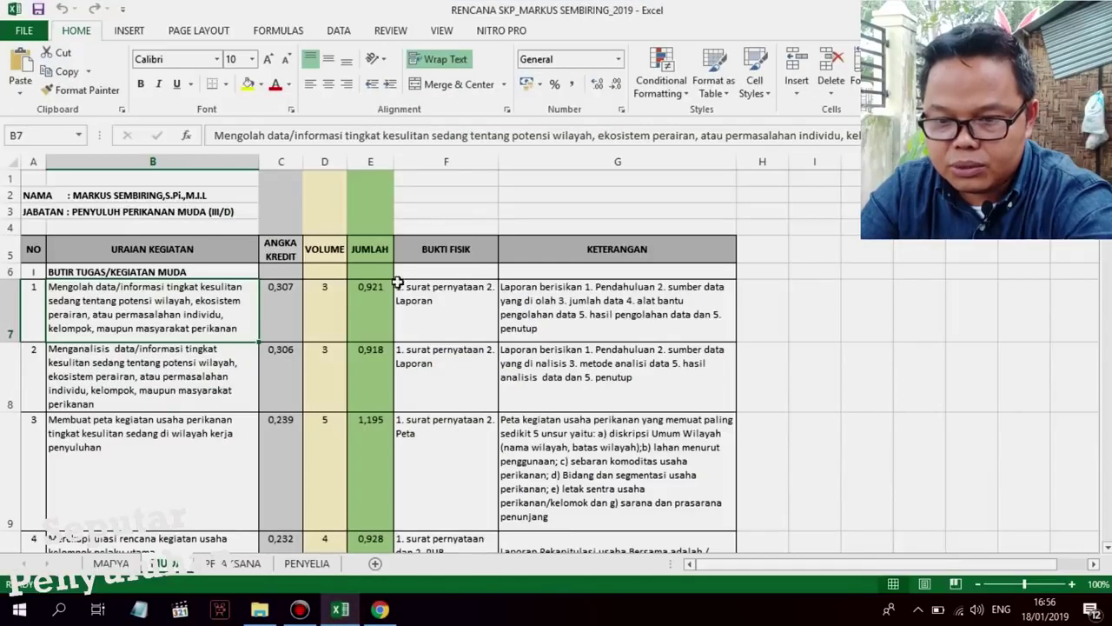
double_click(142, 319)
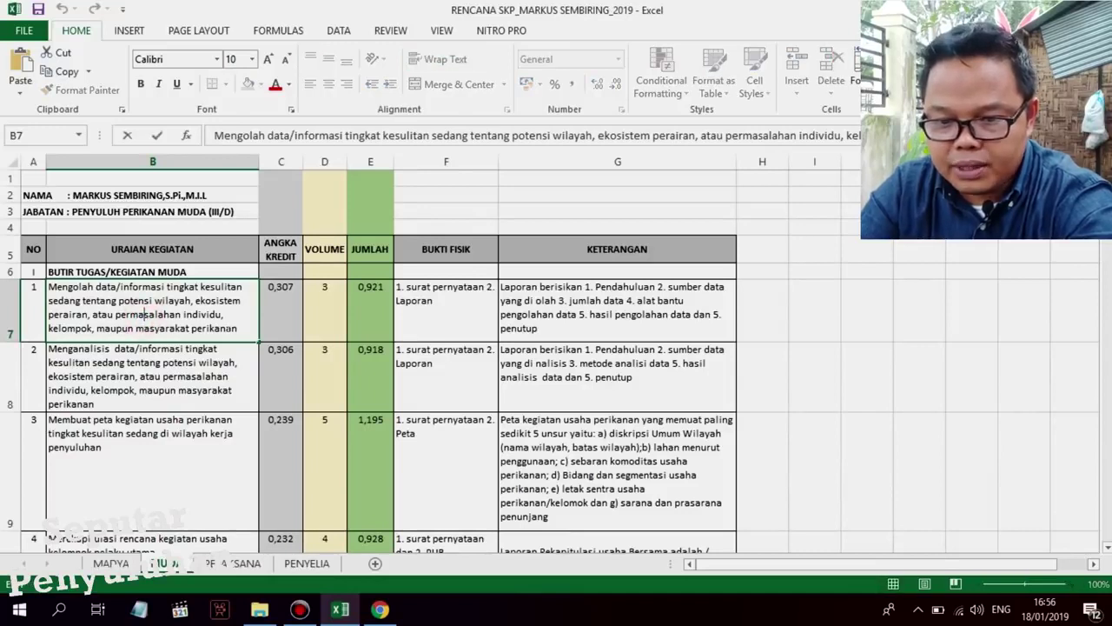
left_click(247, 328)
key("ctrl+shift+Home")
right_click(124, 307)
left_click(165, 339)
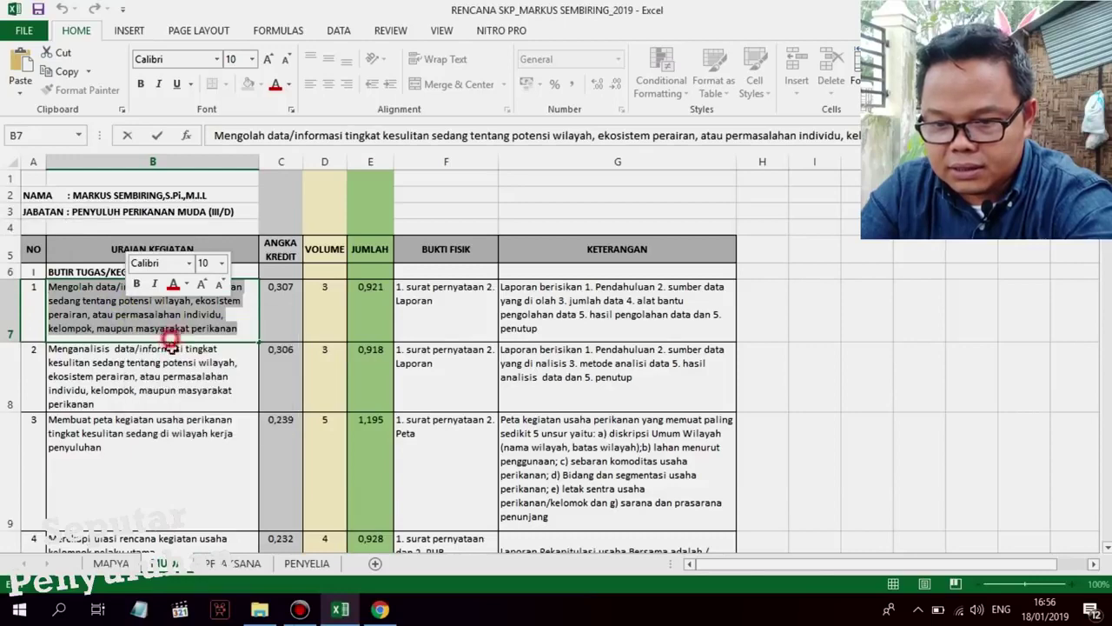
Step: Switch back to the SKP form in Chrome and paste the copied activity 1 description into Kegiatan Tugas Jabatan
left_click(379, 610)
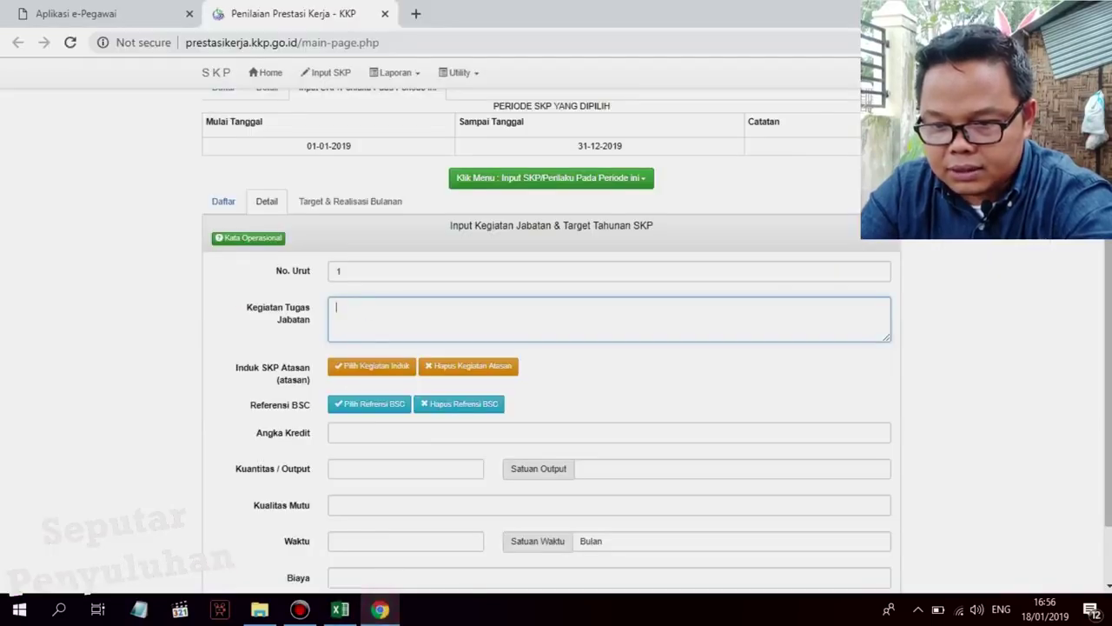
right_click(360, 318)
left_click(408, 440)
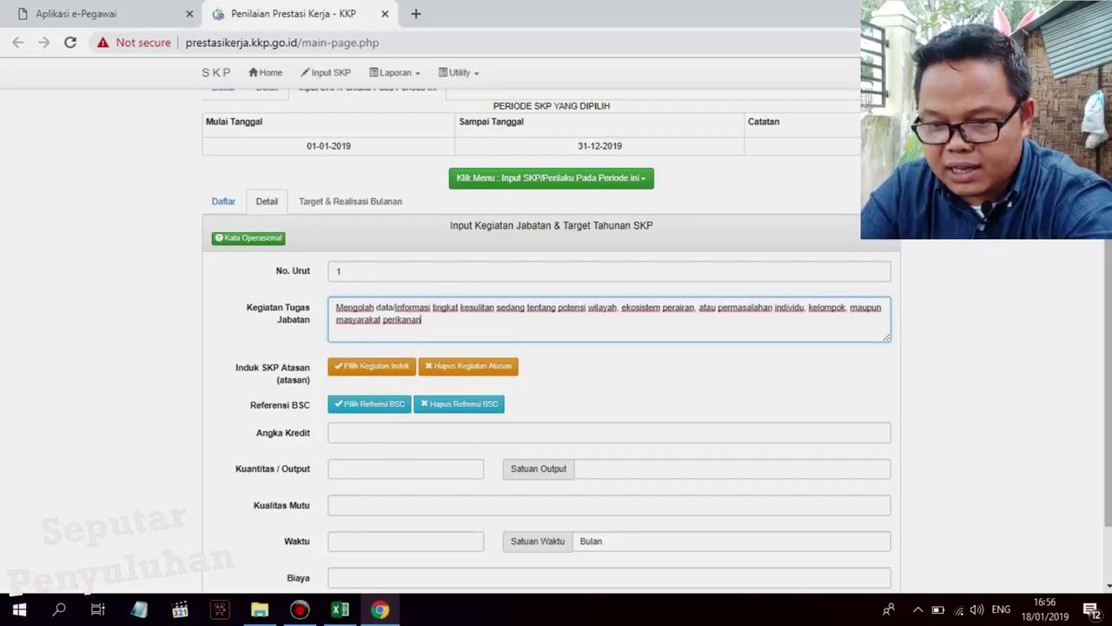
Step: Look up activity 1's total credit in the JUMLAH column of the Excel plan and enter 0.921 as its Angka Kredit
left_click(342, 431)
left_click(340, 609)
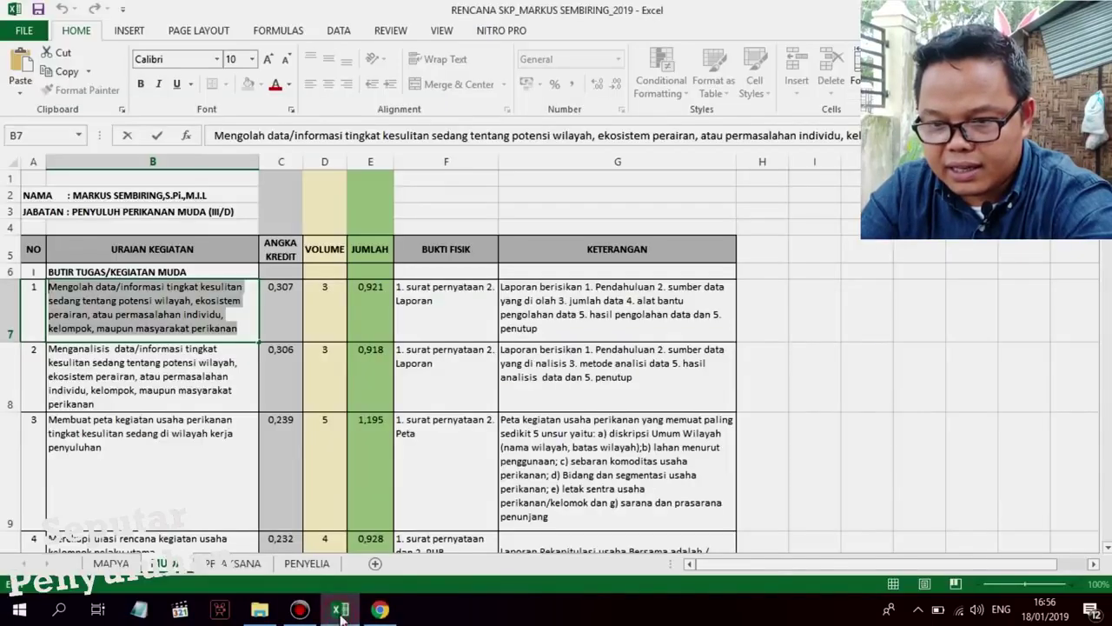
left_click(373, 300)
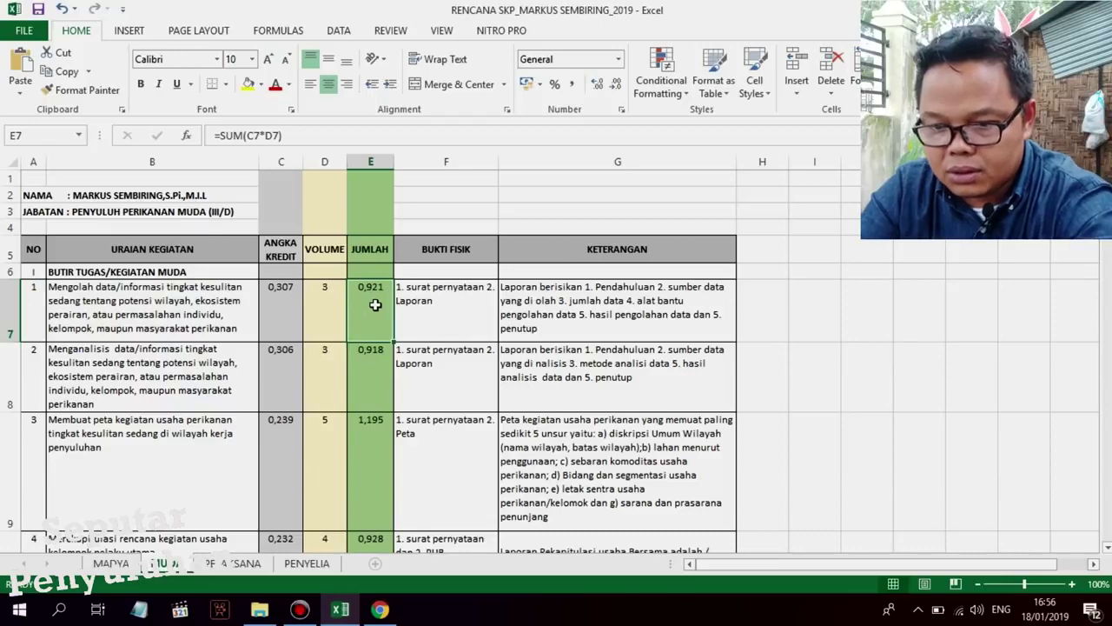
left_click(378, 611)
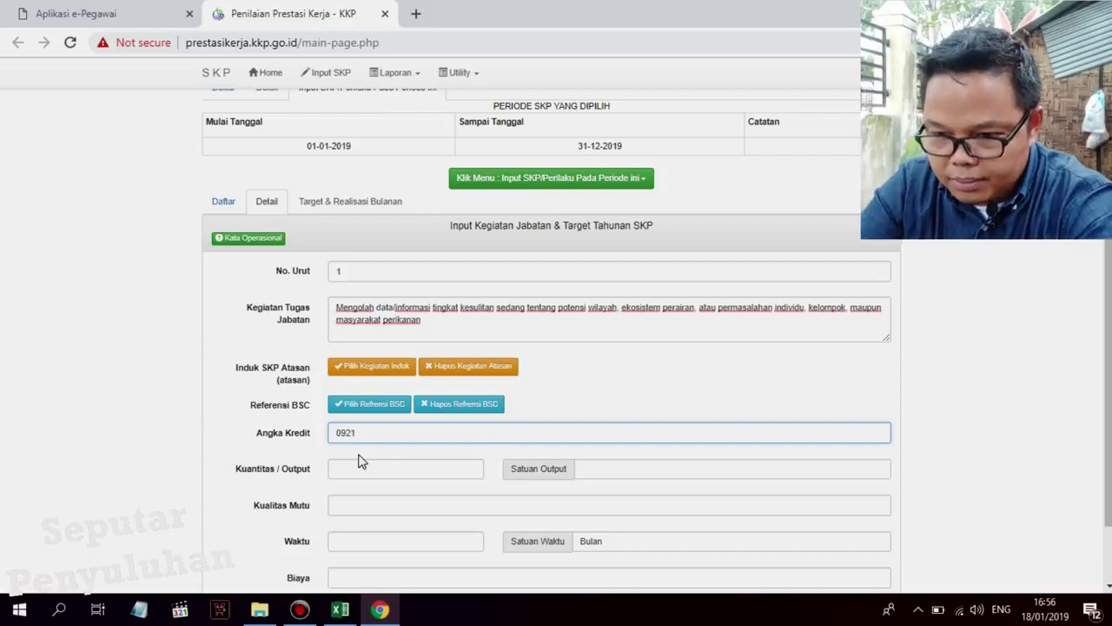
left_click(340, 432)
type(".")
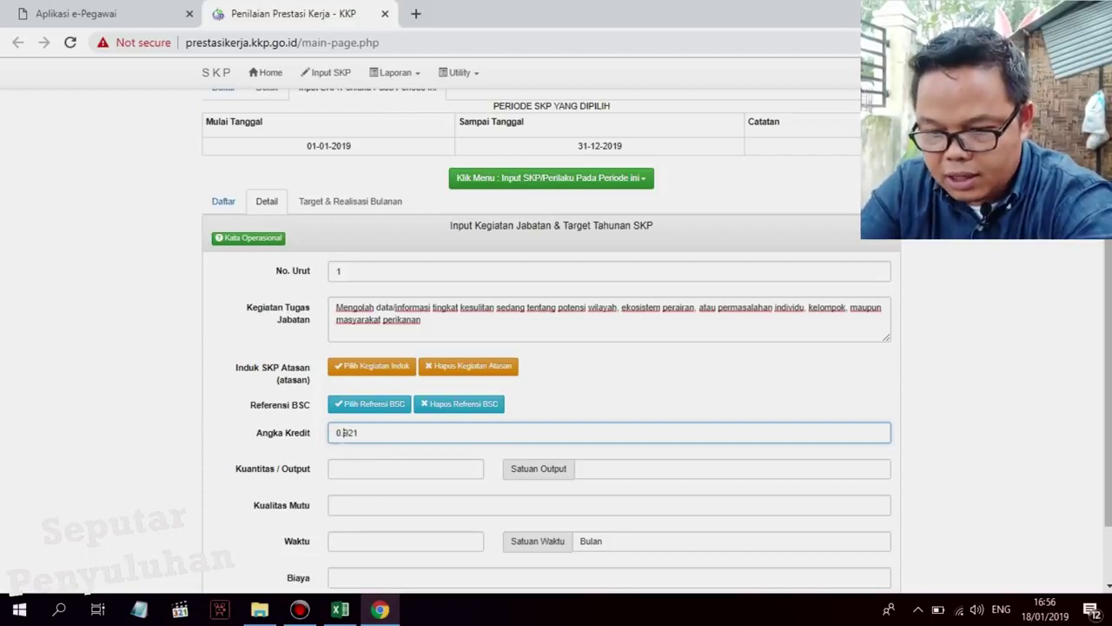
Step: Check activity 1's volume and physical evidence in the Excel plan and enter output quantity 3 with unit Laporan in the SKP form
left_click(355, 468)
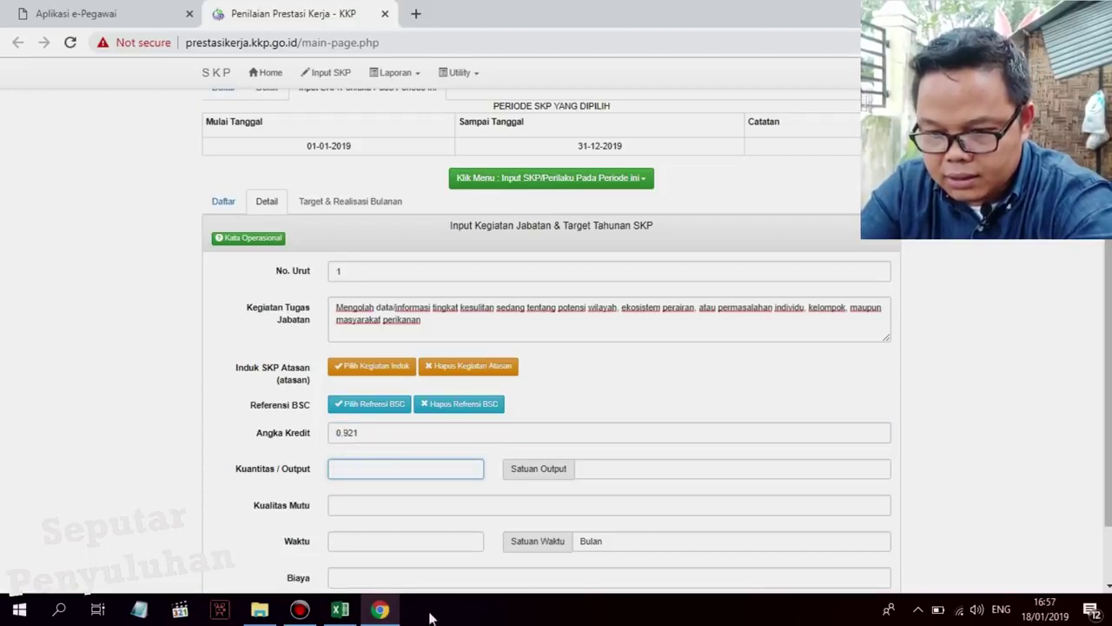
left_click(341, 610)
left_click(326, 314)
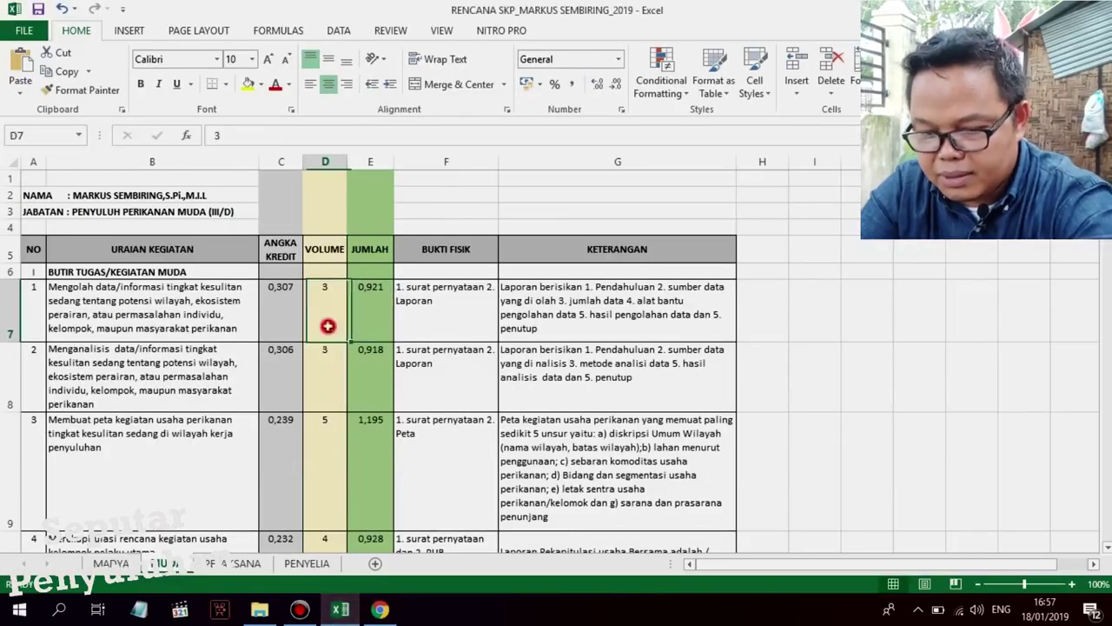
left_click(389, 611)
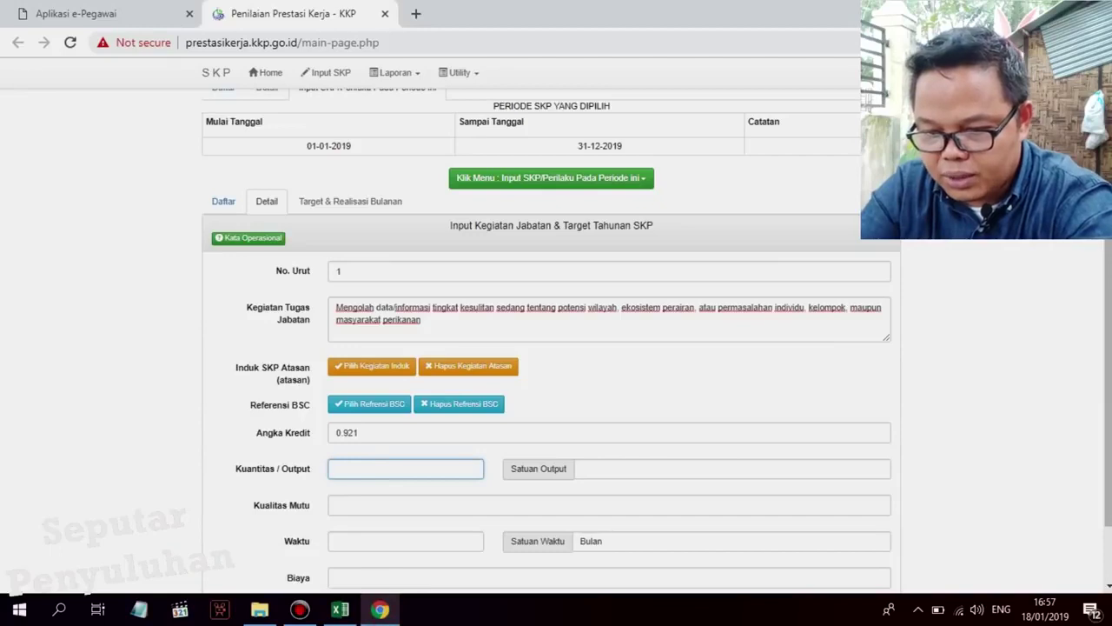
key("Tab")
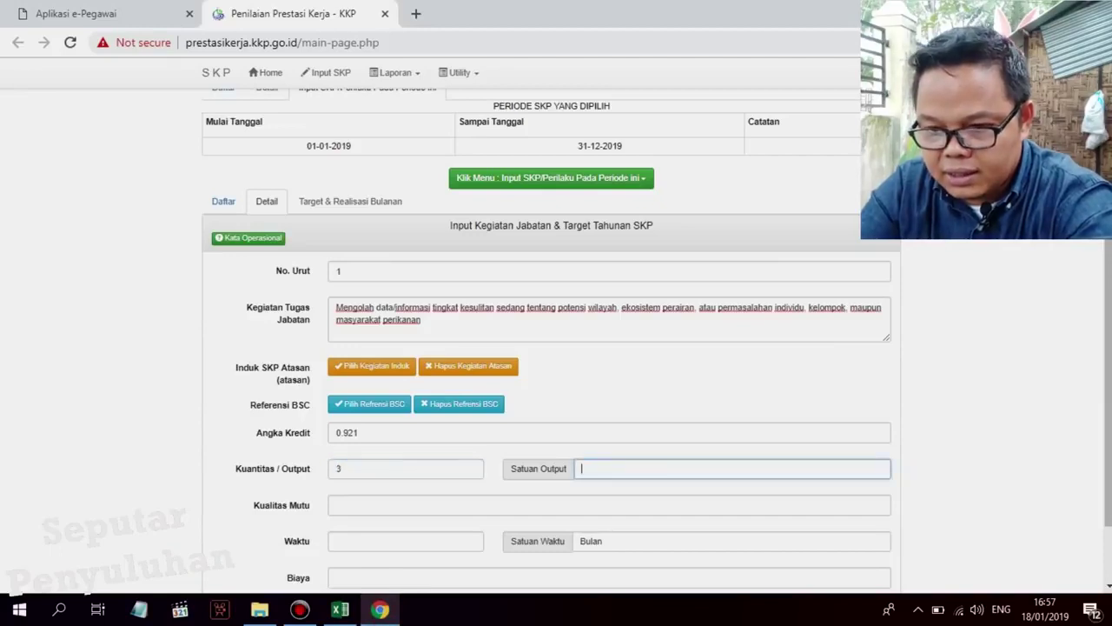
left_click(344, 610)
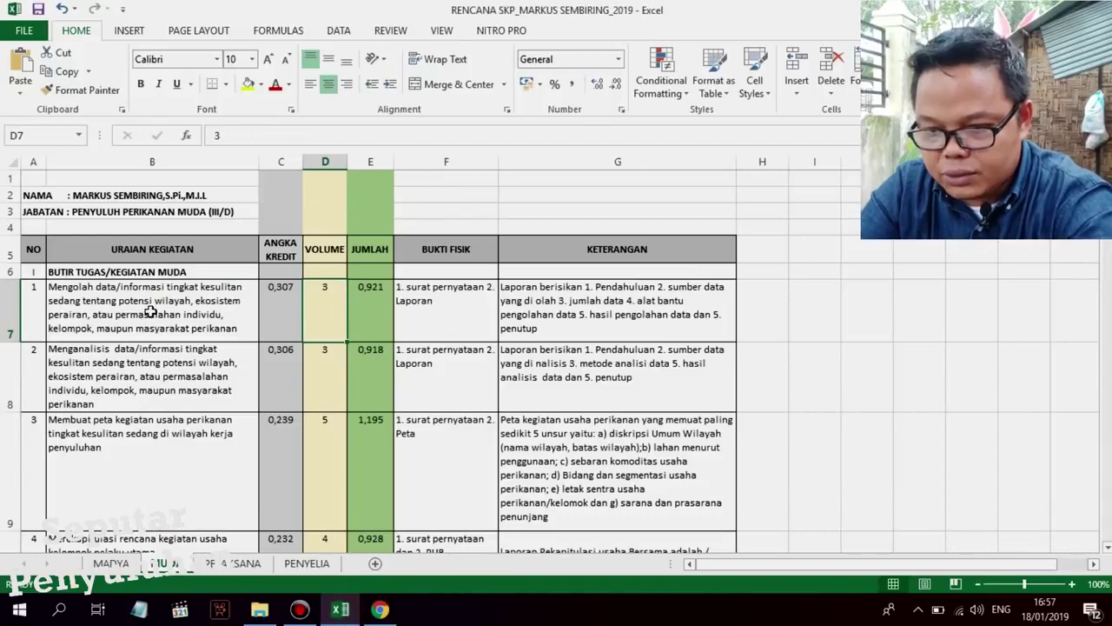
left_click(445, 310)
left_click(380, 611)
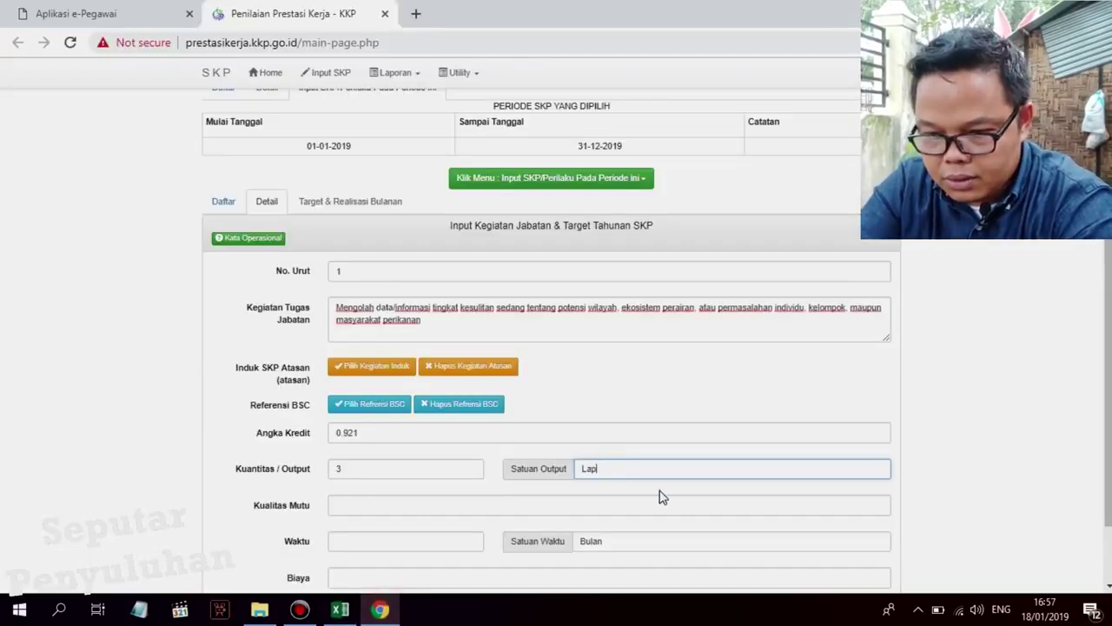
Step: Set Kualitas Mutu to 100, Waktu to 5 Bulan and Biaya to 0, and save the first annual target
left_click(354, 507)
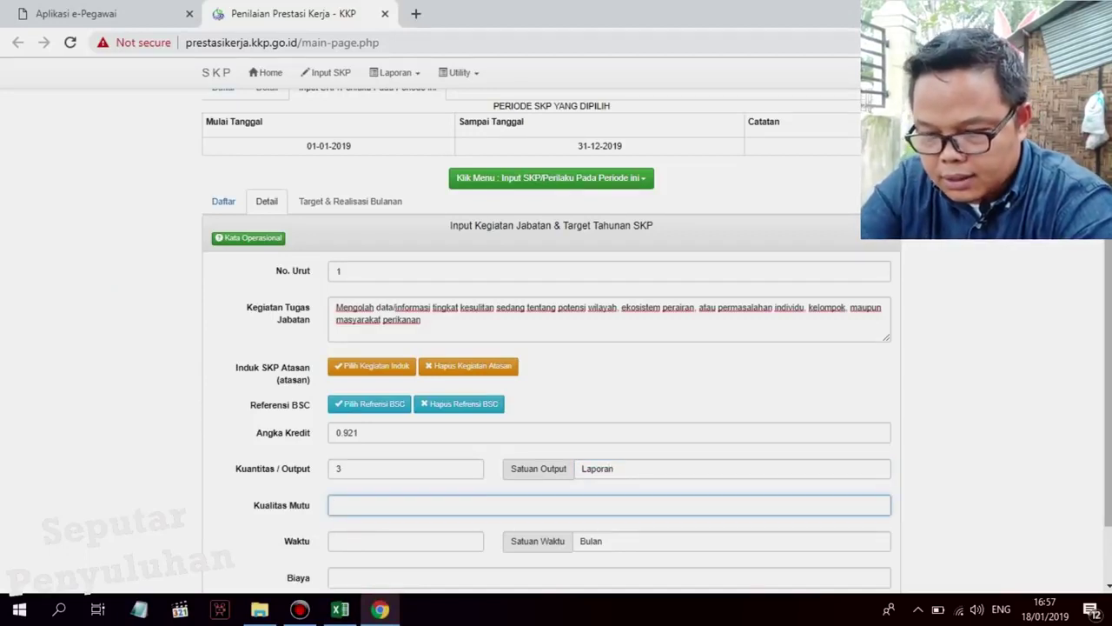
scroll(359, 515, "down", 1)
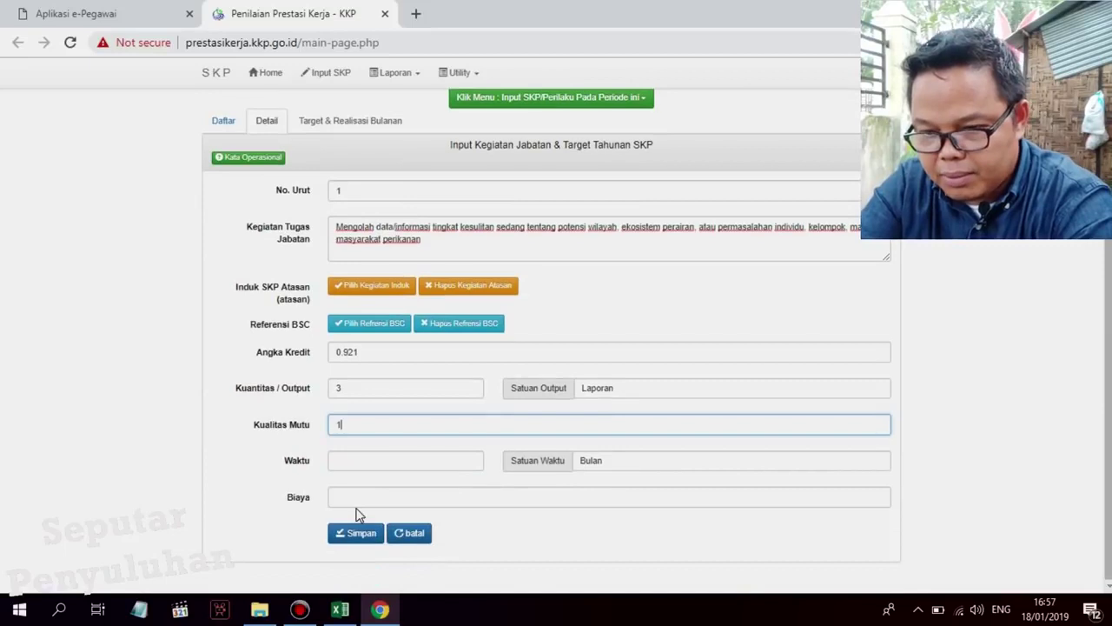
key("Tab")
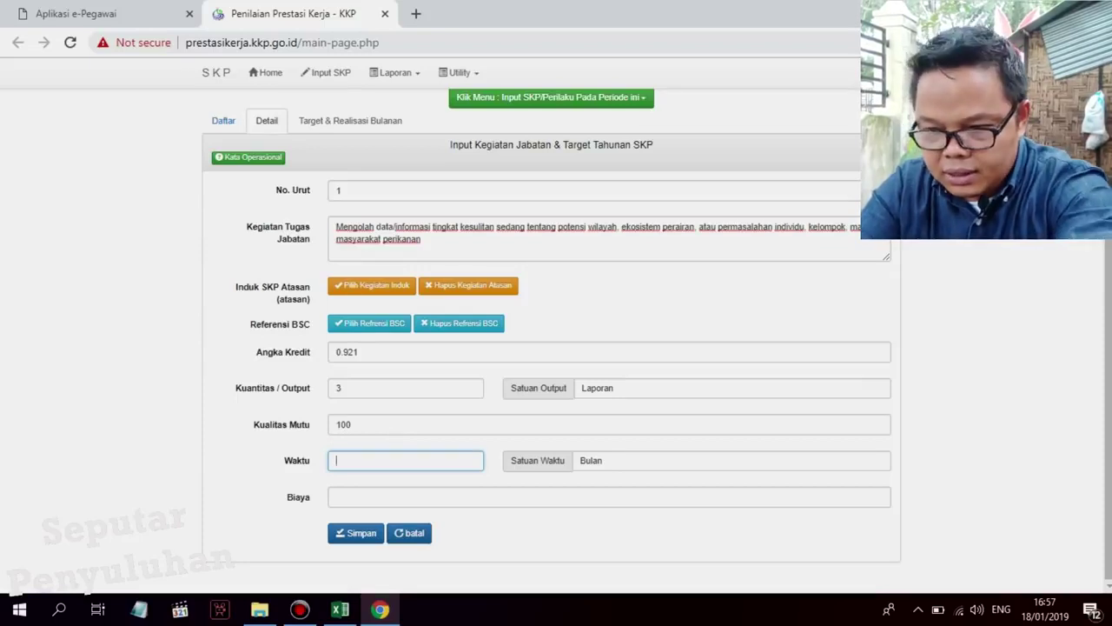
type("5")
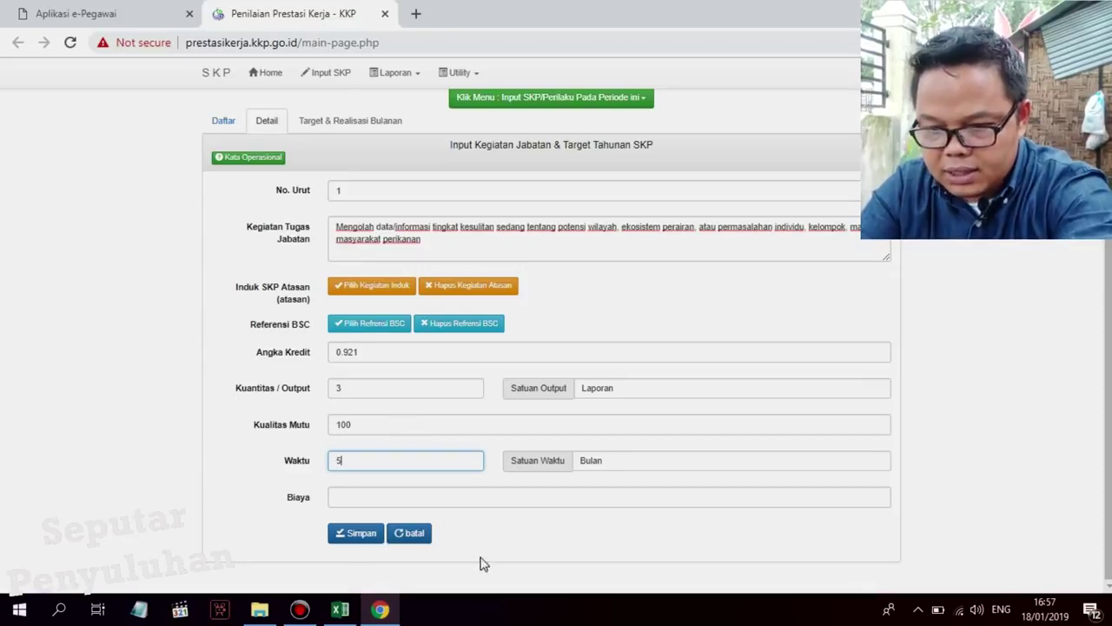
left_click(354, 497)
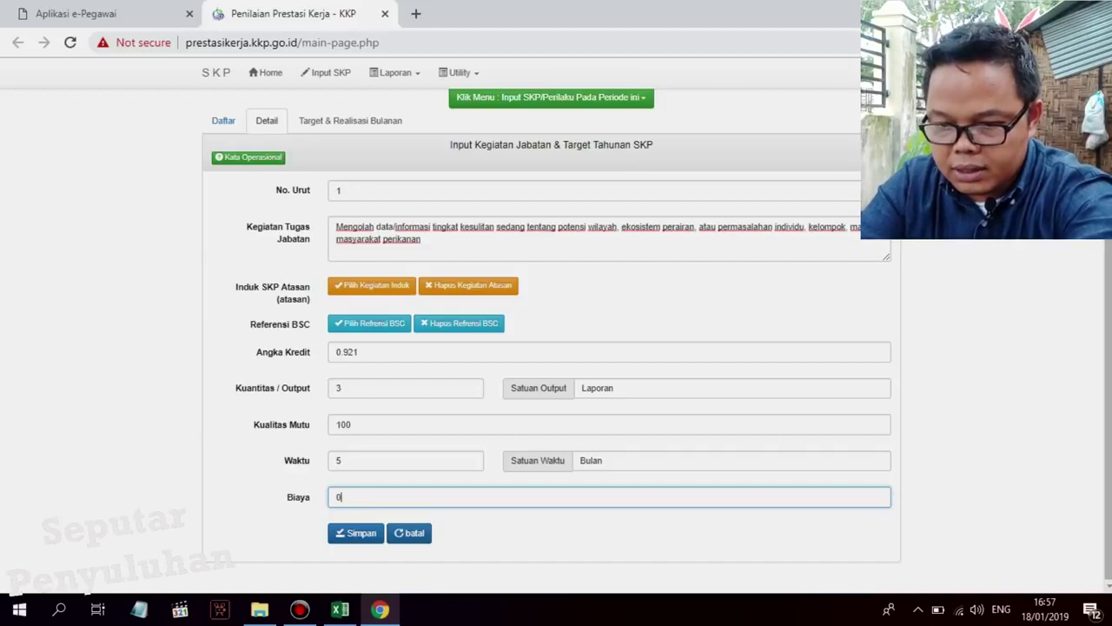
left_click(361, 532)
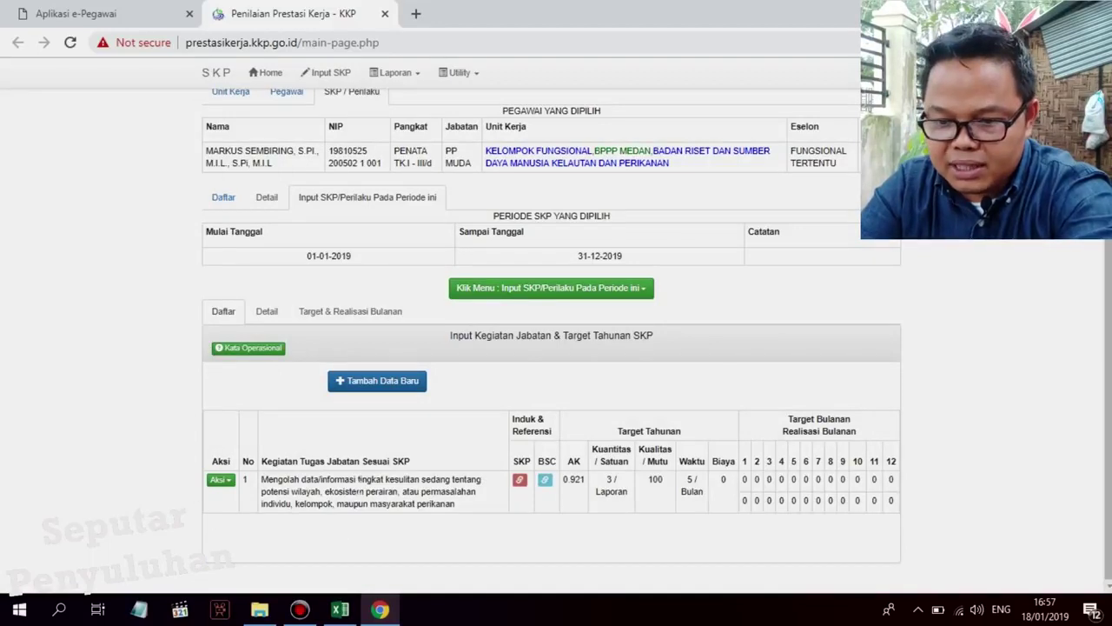
Step: Start annual target entry 2 and copy the full description of Muda activity 2 from cell B8 of the Excel plan
left_click(372, 382)
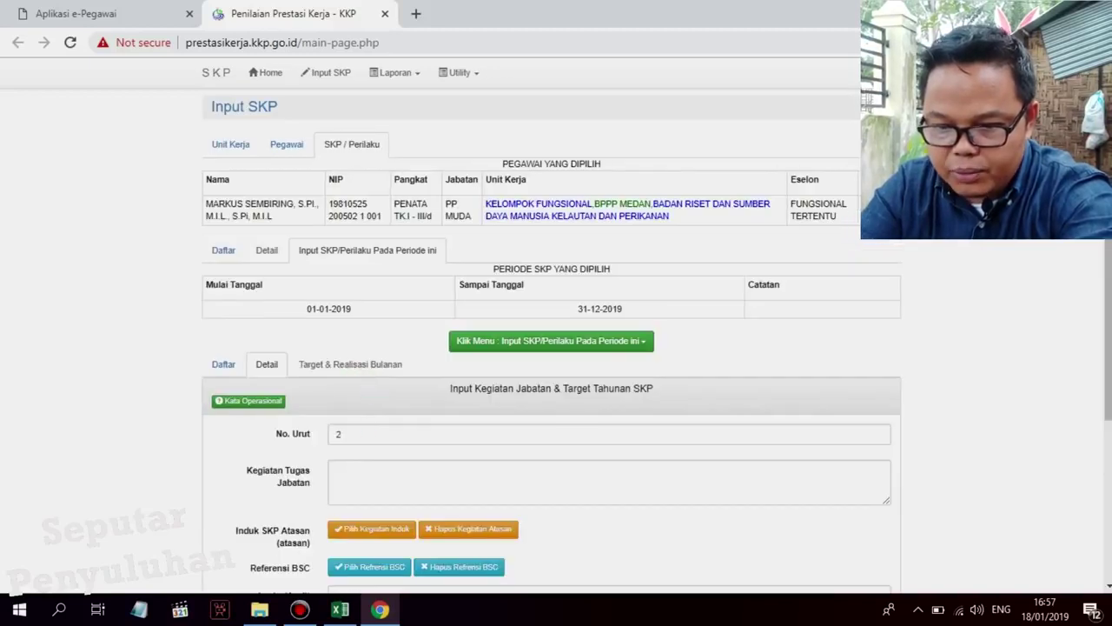
left_click(348, 466)
left_click(340, 609)
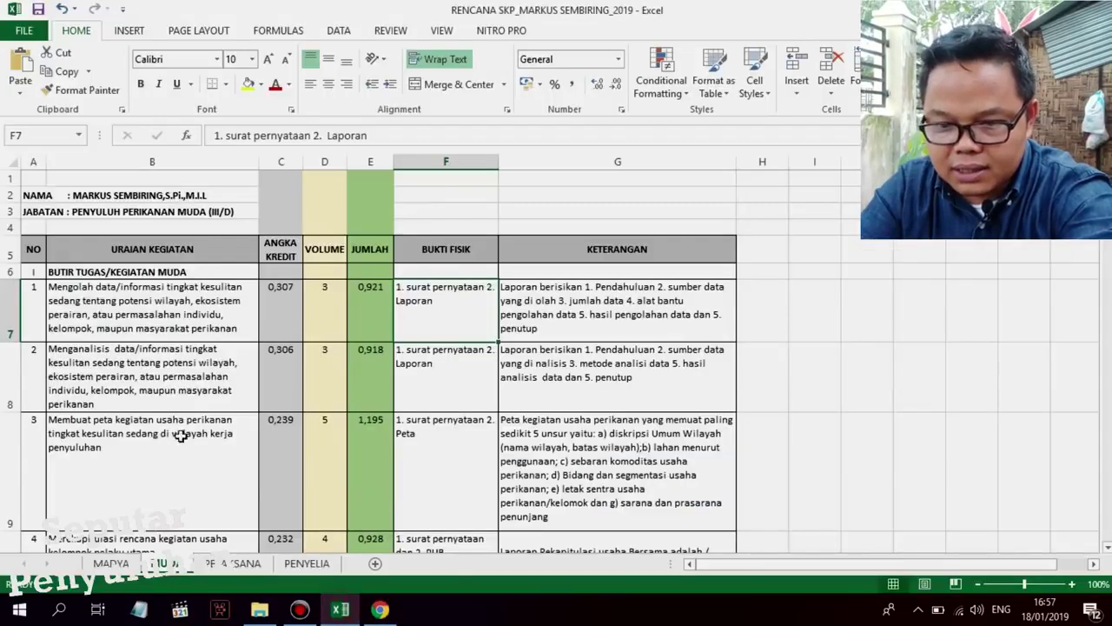
left_click(135, 378)
left_click(190, 395)
double_click(190, 395)
left_click_drag(114, 405, 48, 348)
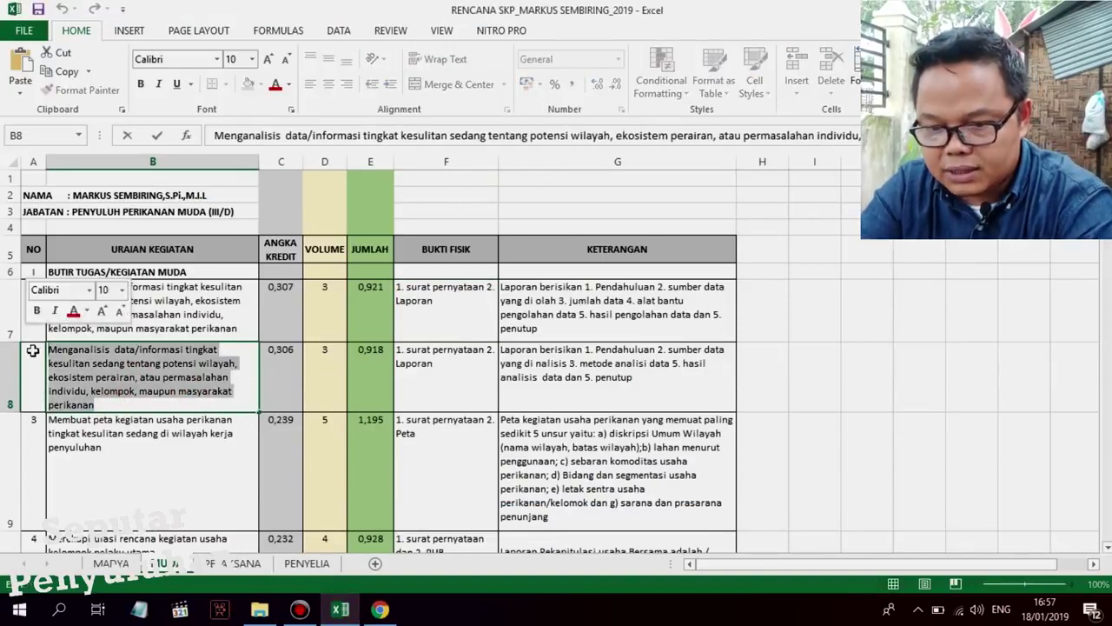
right_click(187, 380)
left_click(185, 404)
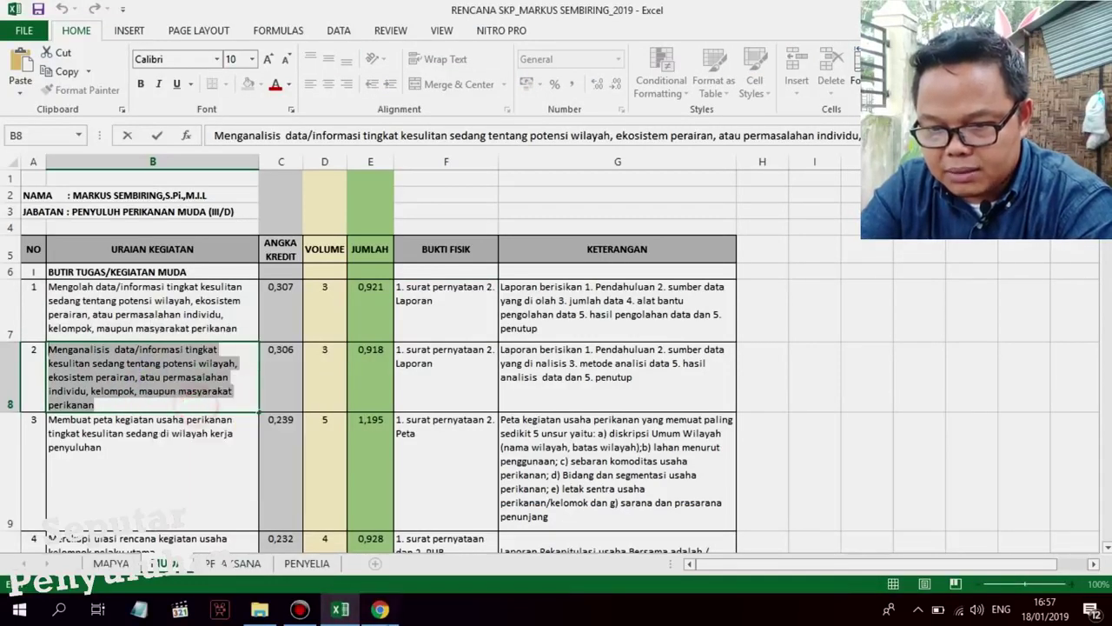
Step: Return to the SKP form in Chrome and paste the activity 2 description into Kegiatan Tugas Jabatan
left_click(380, 610)
left_click(338, 473)
right_click(342, 477)
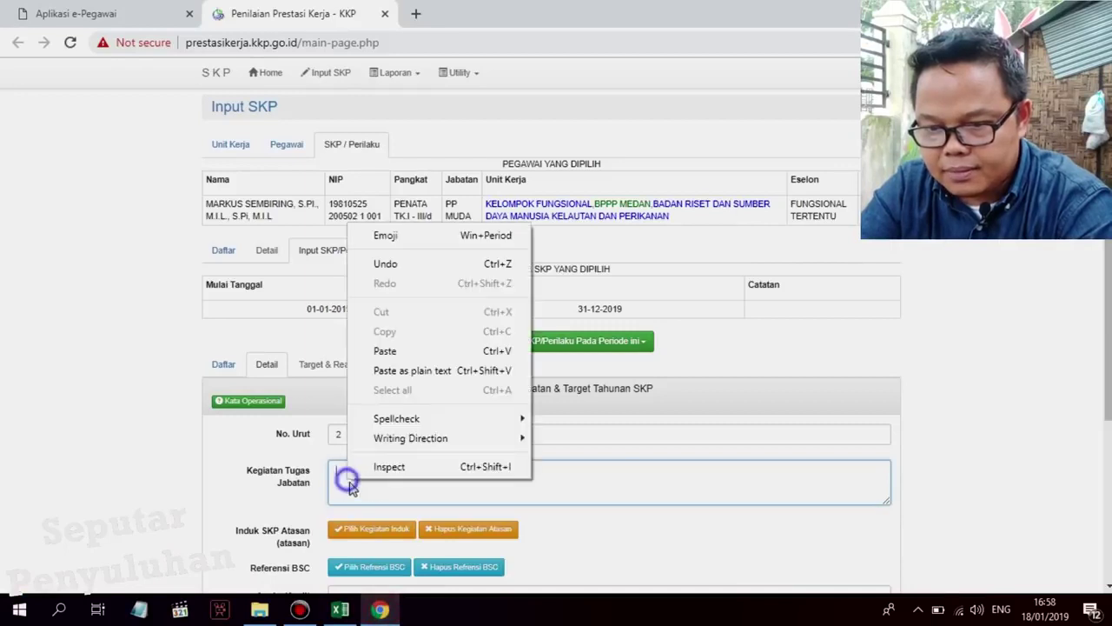
left_click(385, 351)
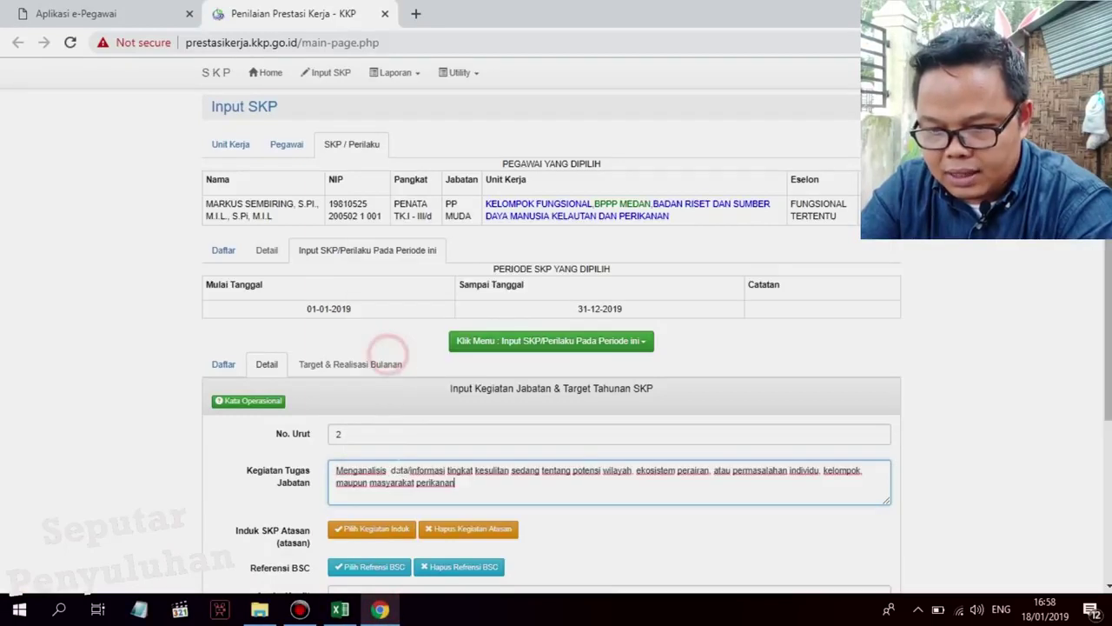
Step: Check activity 2's figures in the Excel plan and enter Angka Kredit 0.198 and output quantity 3 with unit Laporan
scroll(362, 591, "down", 2)
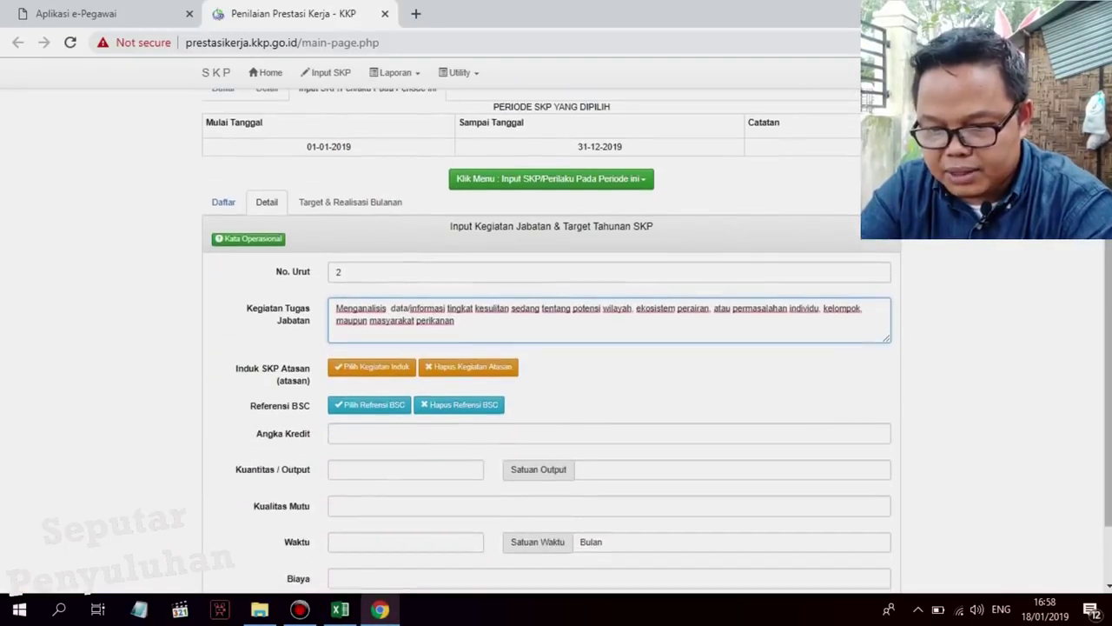
left_click(343, 433)
left_click(341, 610)
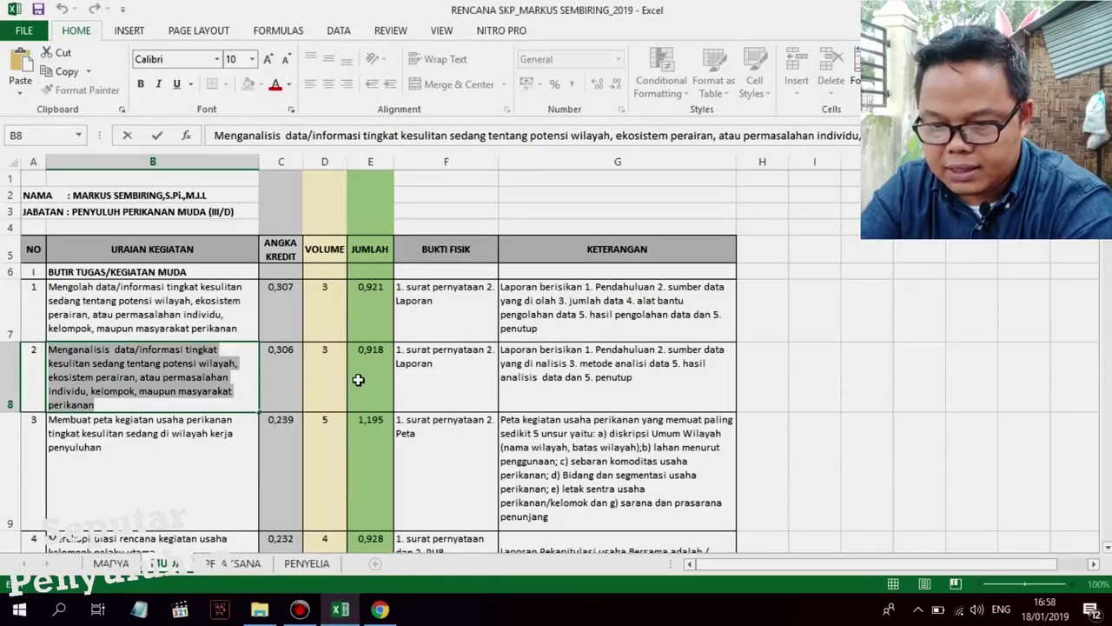
left_click(380, 612)
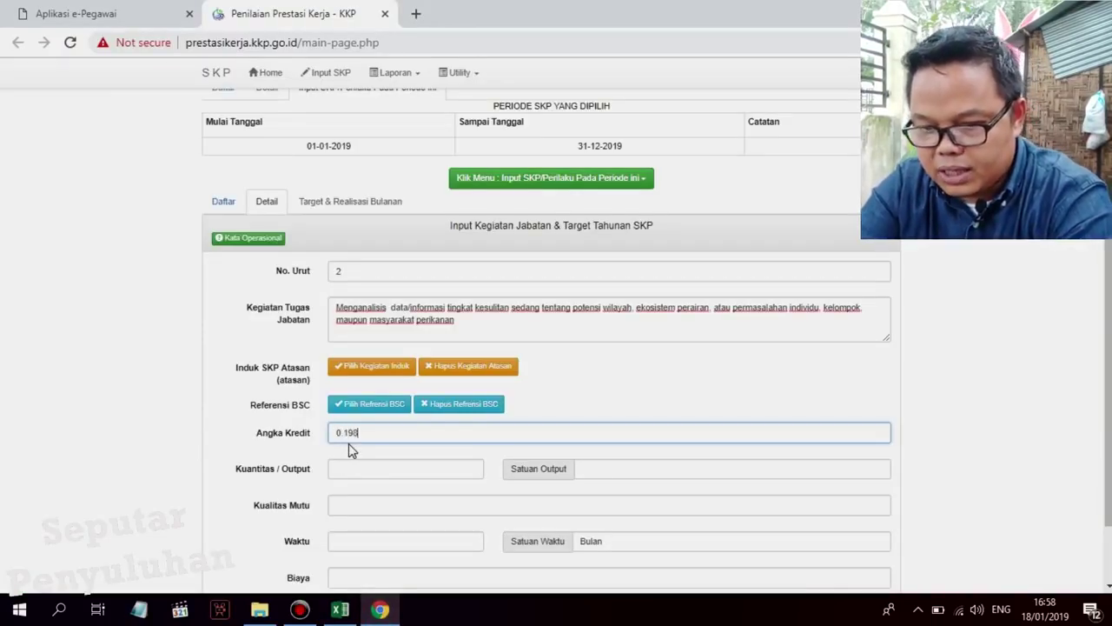
left_click(346, 470)
type("3")
key("Tab")
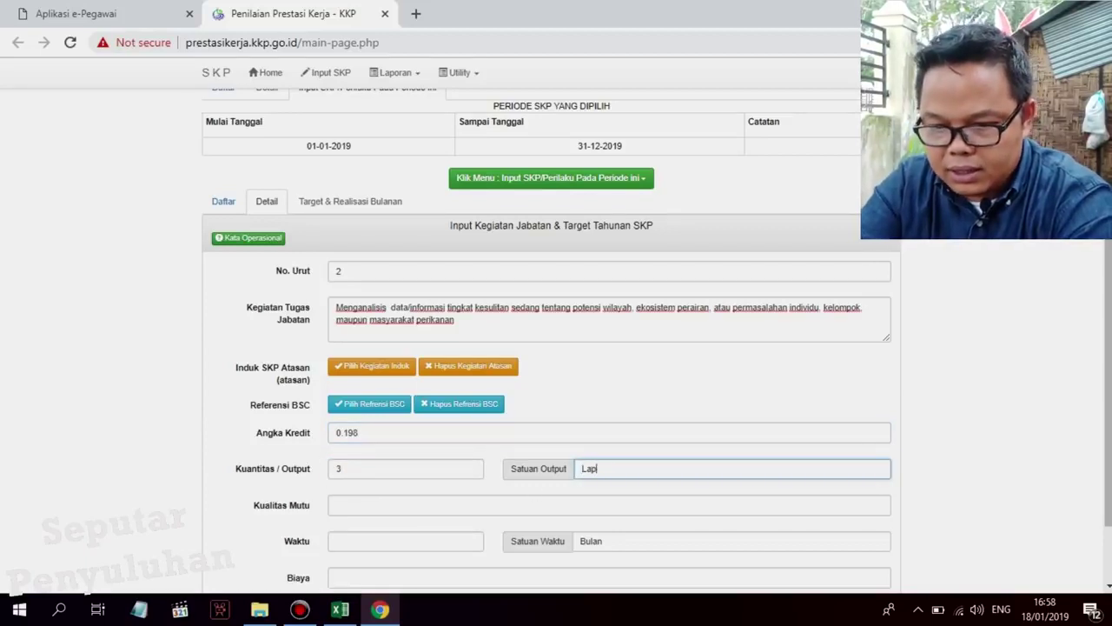
Step: Set Kualitas Mutu to 100, Waktu to 6 Bulan and Biaya to 0, and save the second annual target
left_click(393, 506)
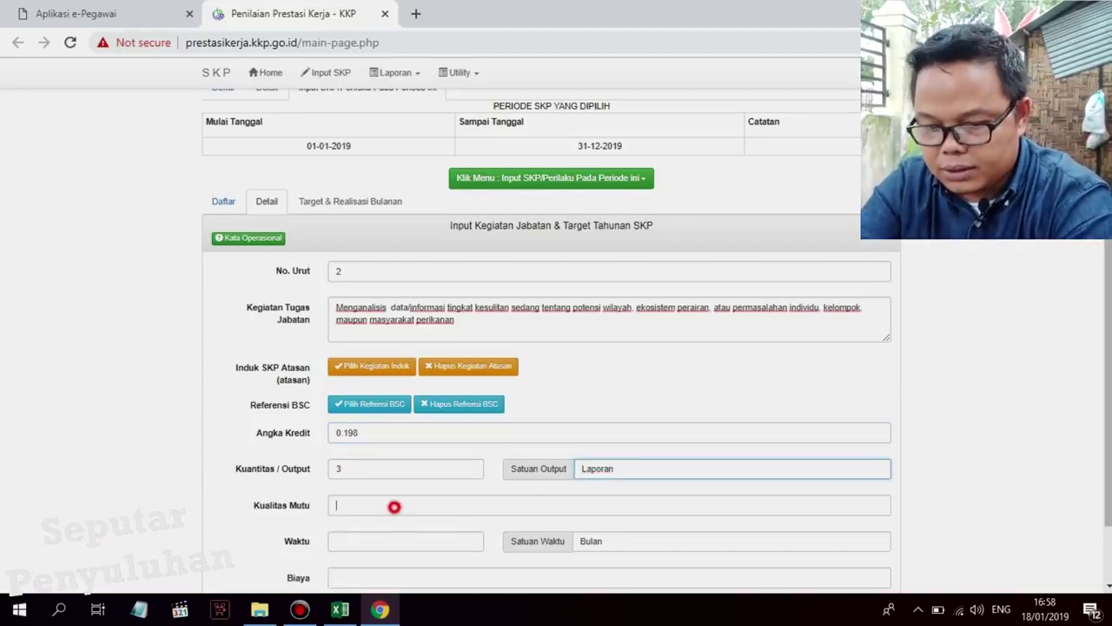
key("Tab")
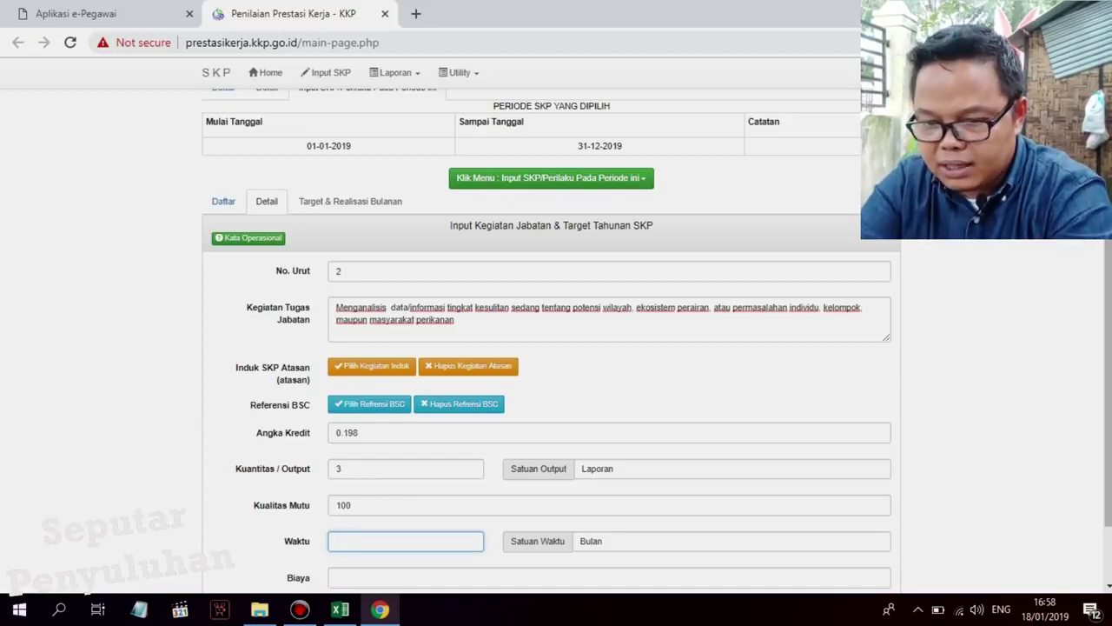
scroll(551, 348, "down", 1)
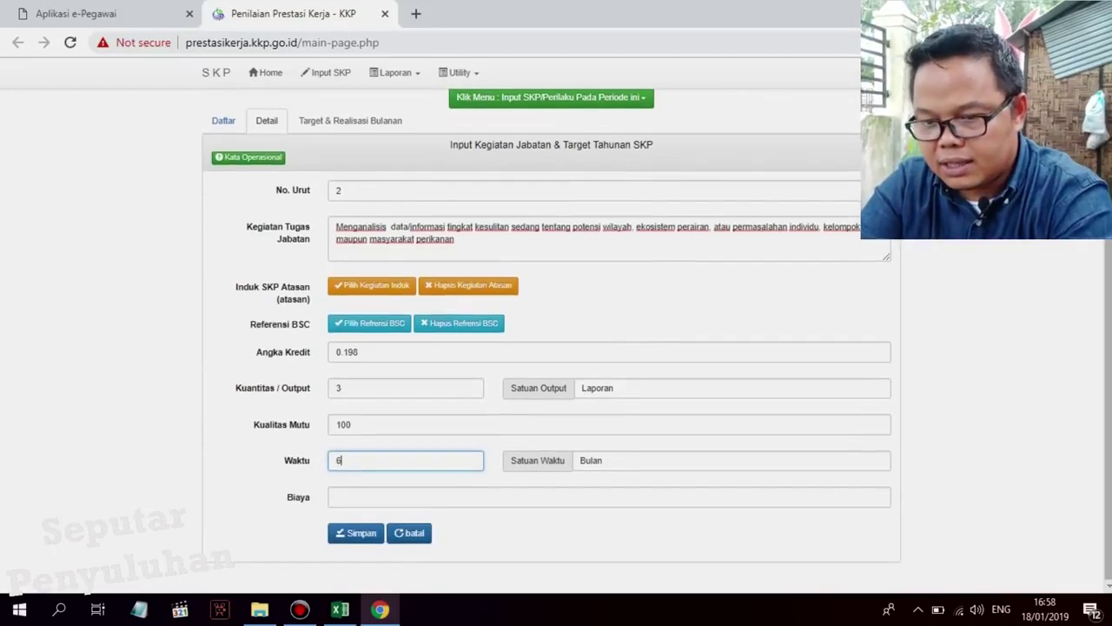
key("Tab")
left_click(357, 531)
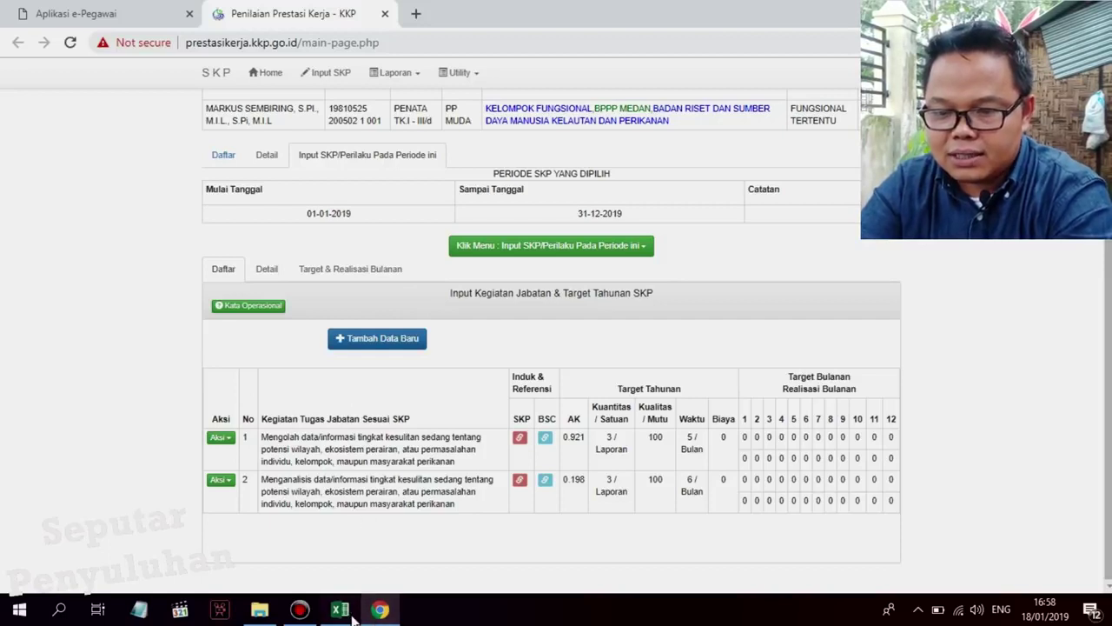
Step: Review the full list of saved annual target activities for the 2019 period, from the first entry to the last
mouse_move(346, 615)
left_click(417, 478)
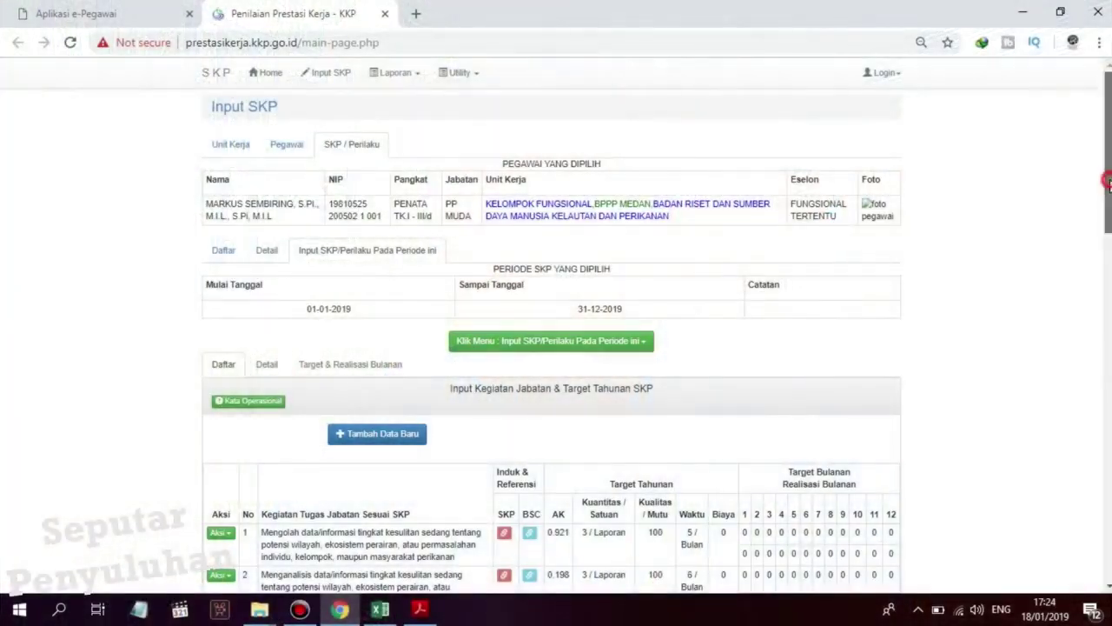
scroll(1110, 217, "down", 1)
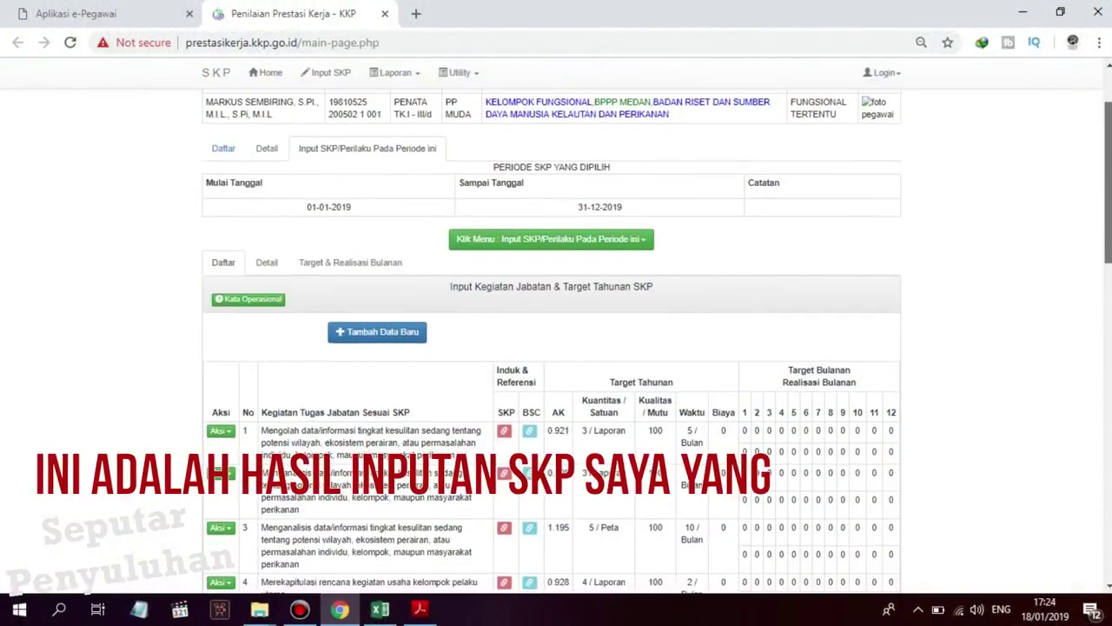
scroll(1110, 217, "up", 1)
scroll(552, 348, "down", 3)
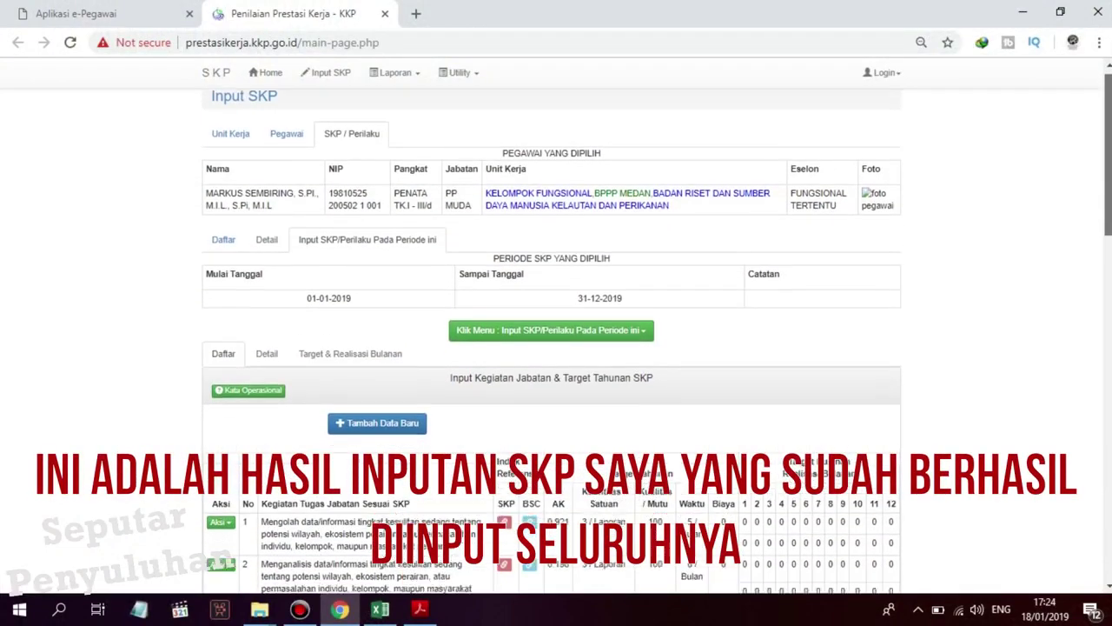
scroll(552, 347, "down", 3)
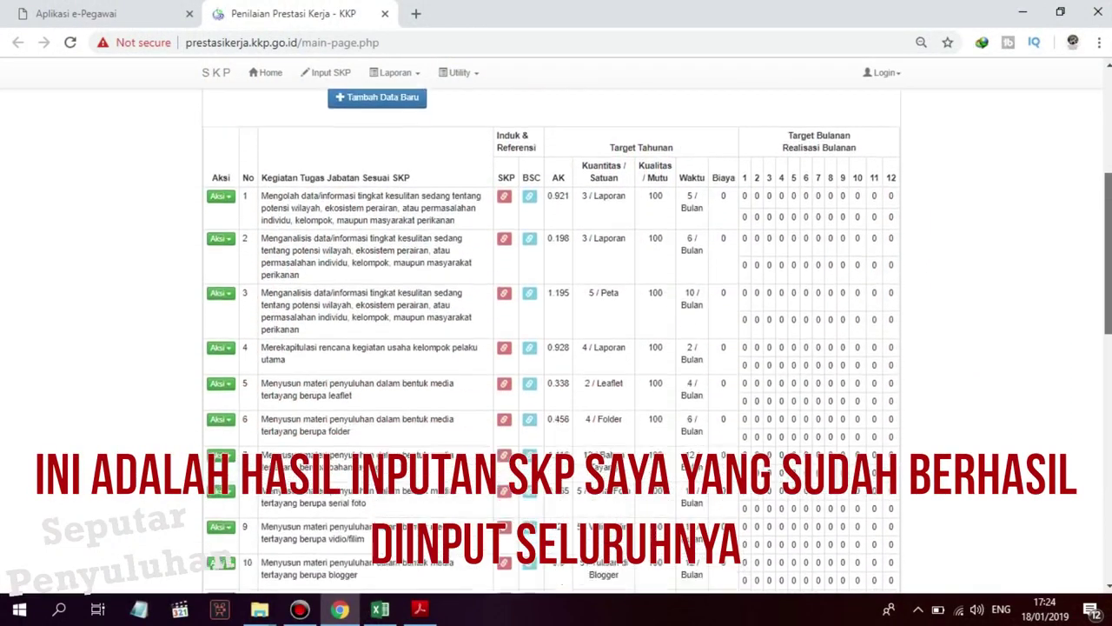
scroll(1108, 464, "down", 4)
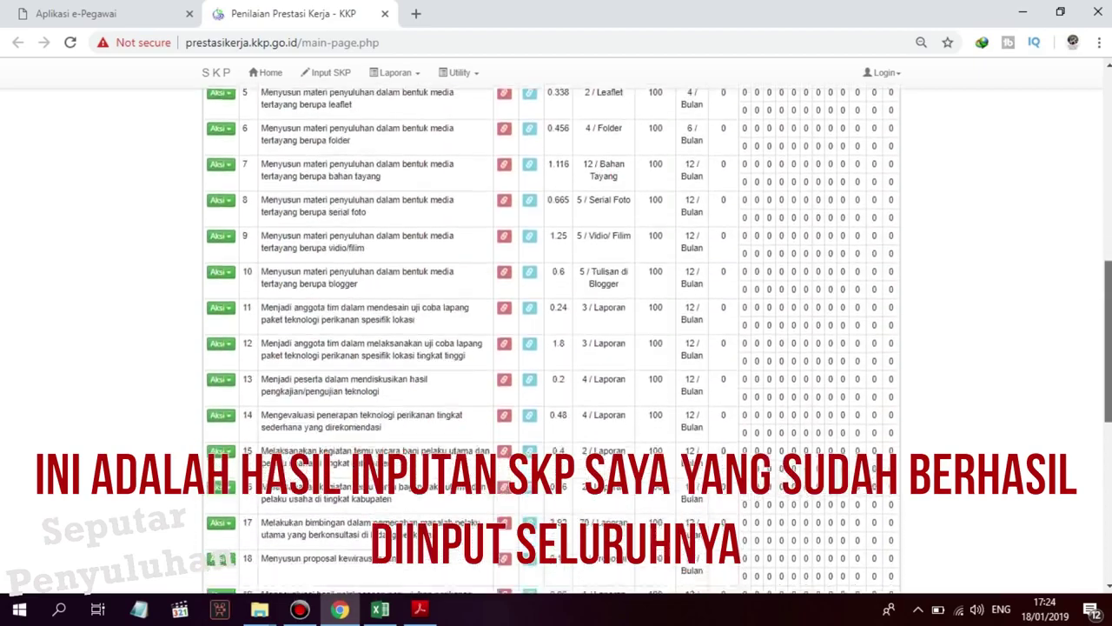
left_click_drag(1108, 465, 1108, 543)
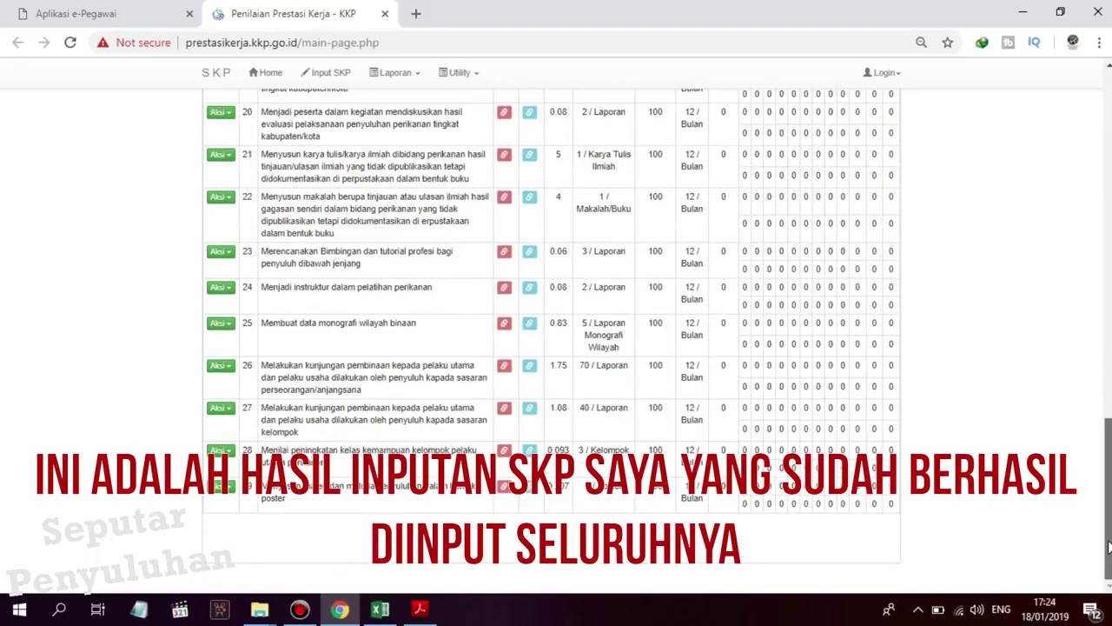